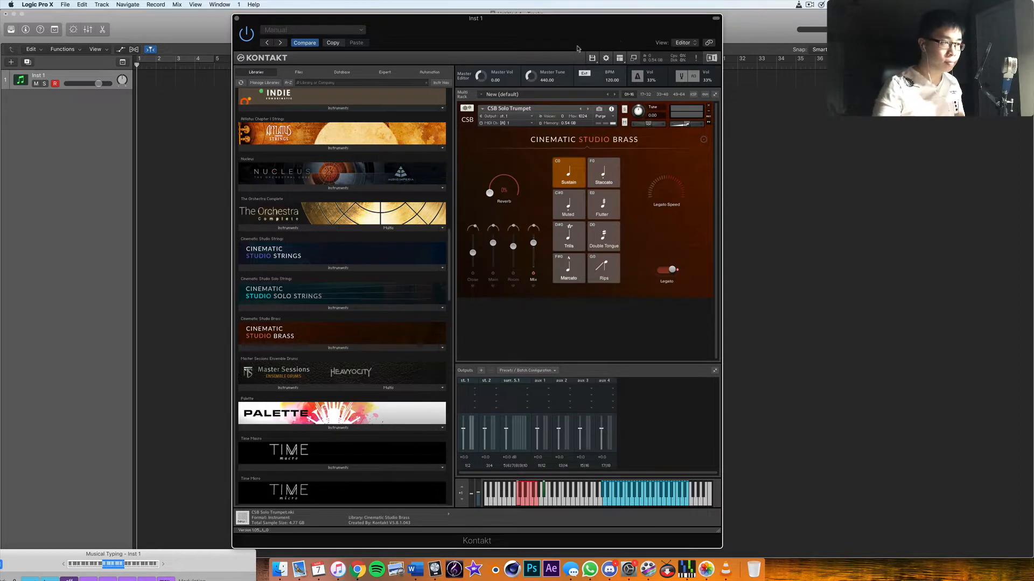
# - Record a solo trumpet melody with the CSB Solo Trumpet on Inst 1, from bar 1 to about bar 17
pyautogui.moveTo(579, 43); pyautogui.dragTo(574, 92)
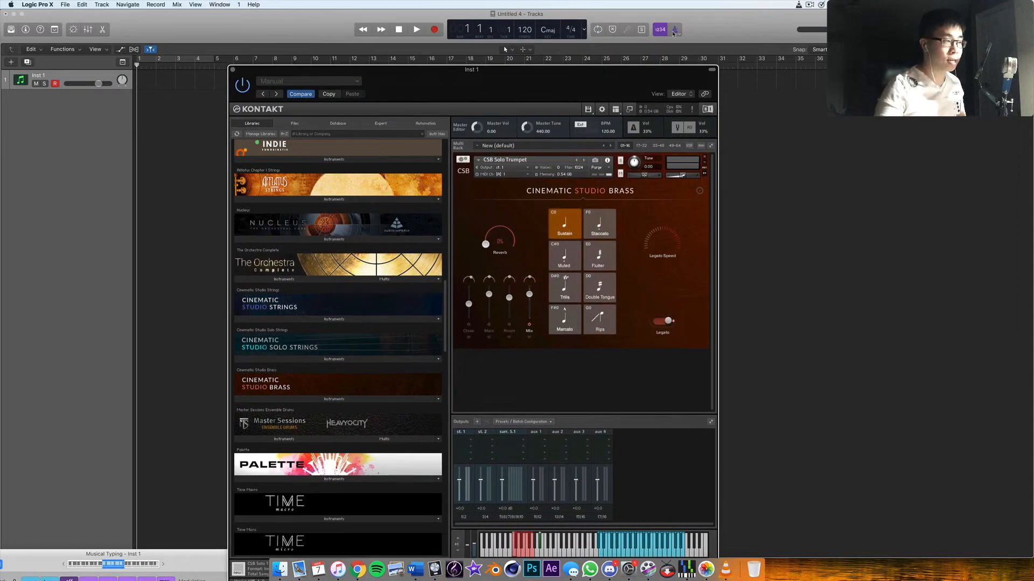
pyautogui.press('r')
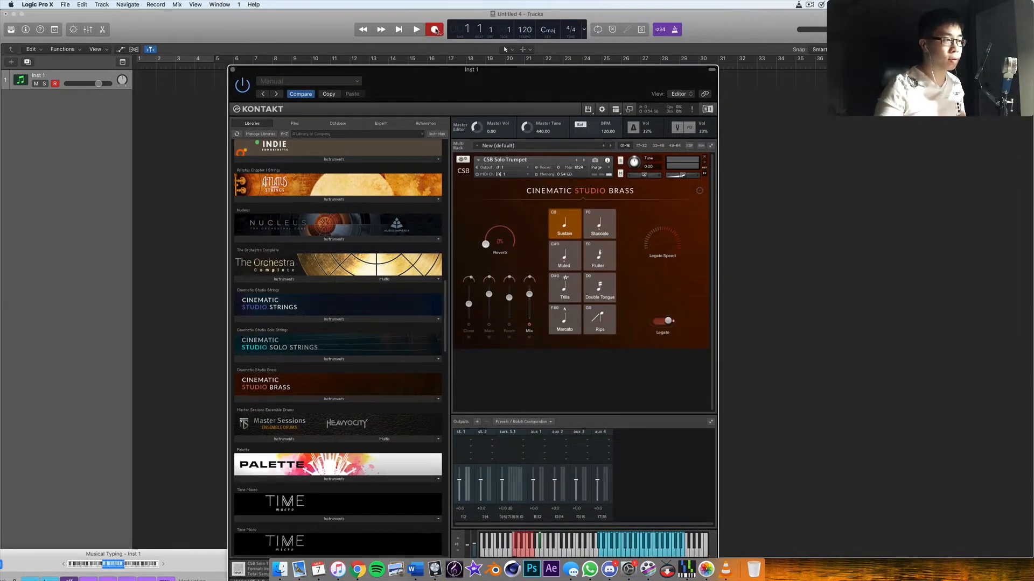
pyautogui.moveTo(489, 91); pyautogui.dragTo(486, 95)
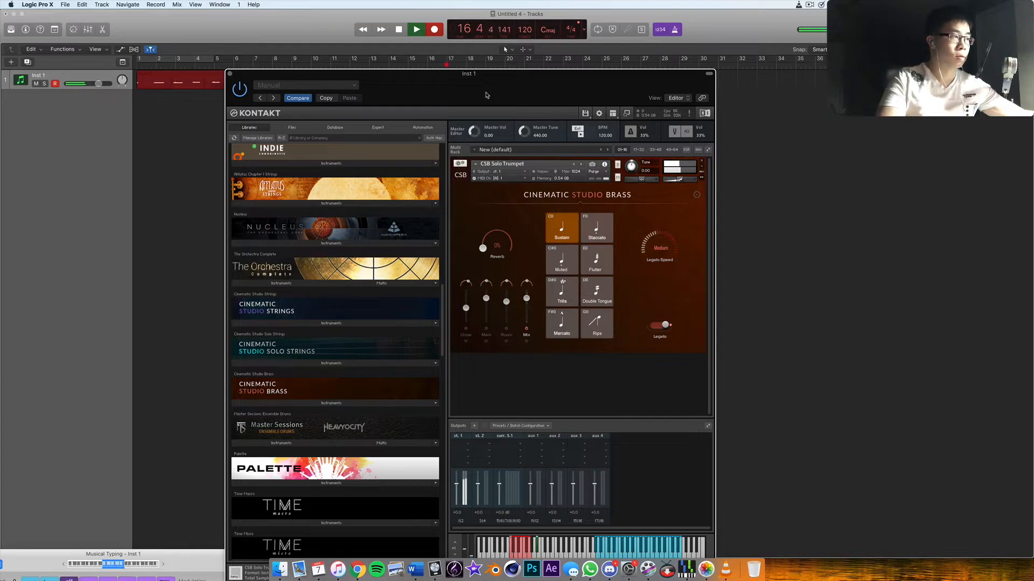
pyautogui.press('space')
pyautogui.moveTo(486, 95); pyautogui.dragTo(488, 176)
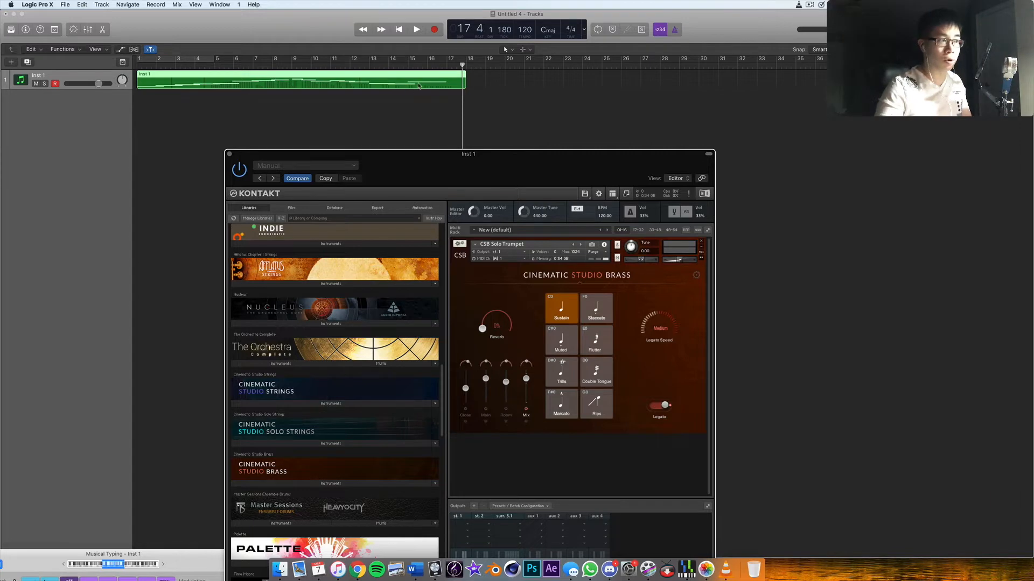
pyautogui.press('Return')
# - Find the CinePiano library in Kontakt and load 01 CinePiano.nki alongside the solo trumpet
pyautogui.moveTo(466, 156); pyautogui.dragTo(485, 67)
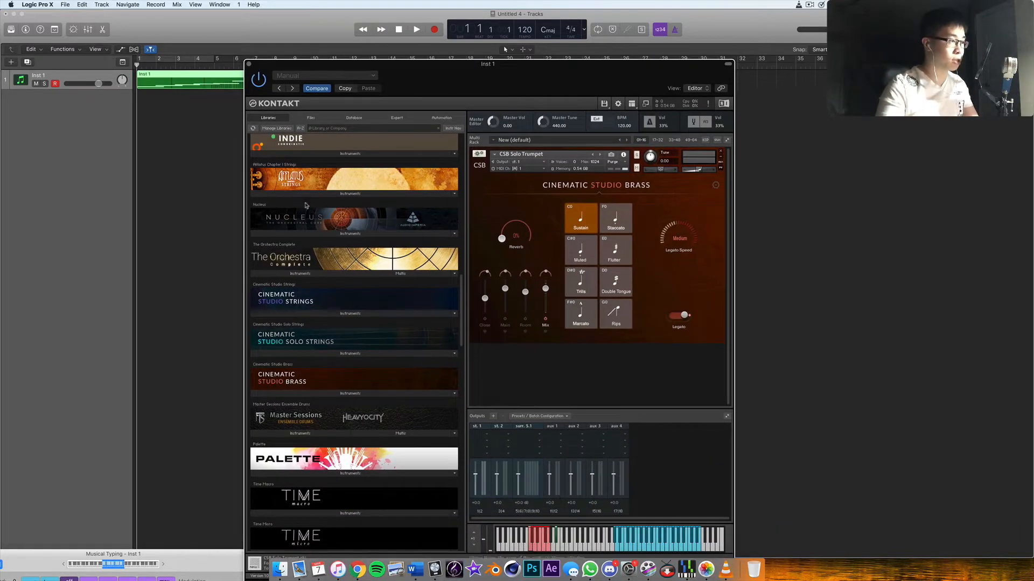
pyautogui.scroll(-20, 304, 206)
pyautogui.scroll(-20, 318, 260)
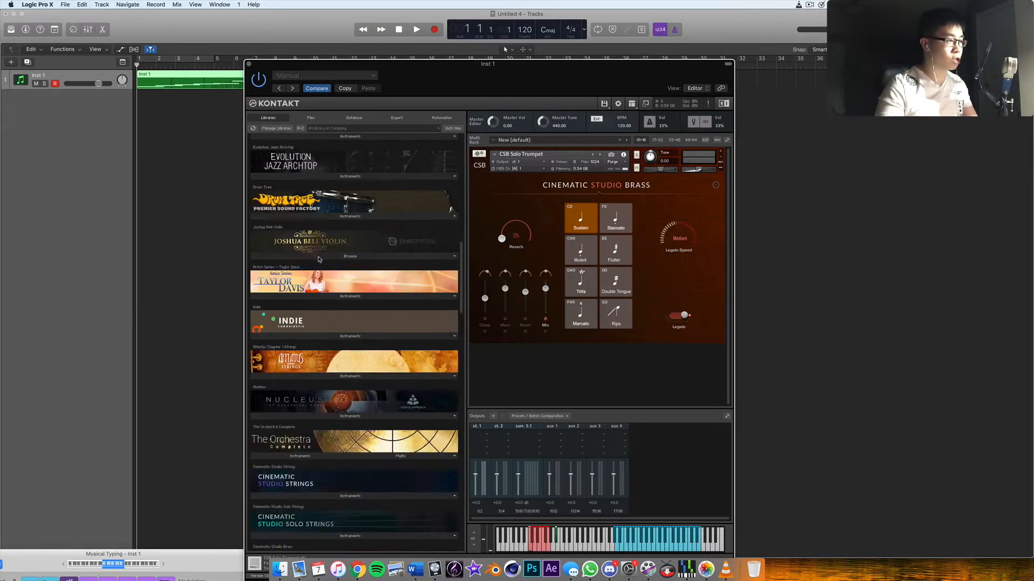
pyautogui.scroll(8, 319, 260)
pyautogui.scroll(-3, 319, 260)
pyautogui.scroll(10, 319, 260)
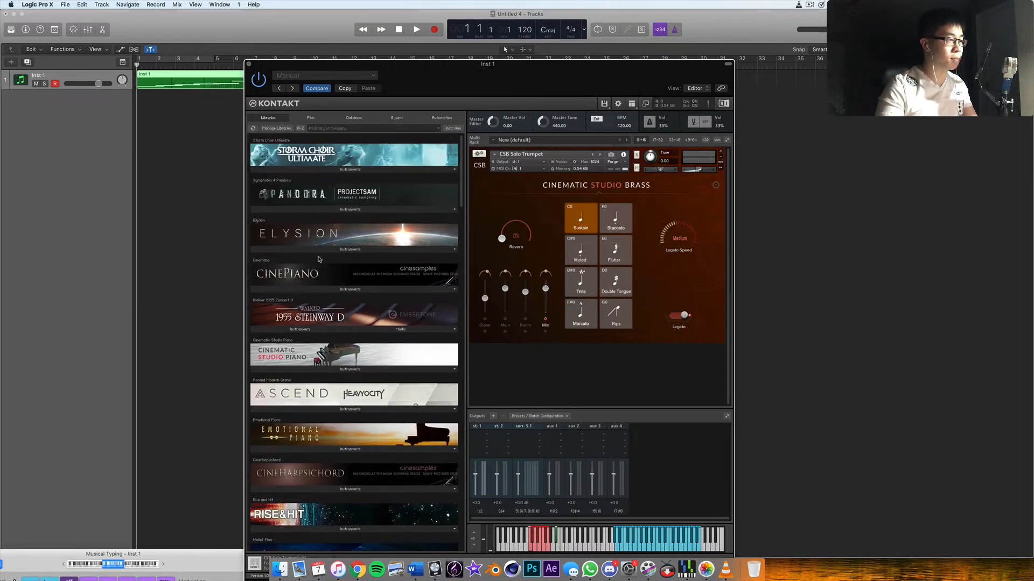
pyautogui.click(306, 290)
pyautogui.doubleClick(281, 288)
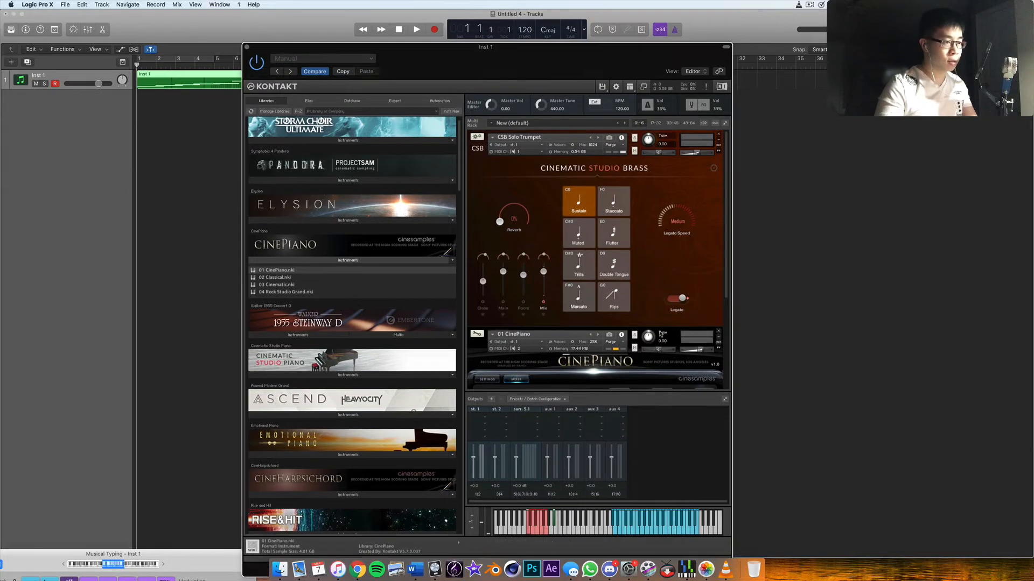
# - Set the CinePiano's MIDI channel to Port A channel 1 and audition it together with the trumpet melody
pyautogui.click(513, 349)
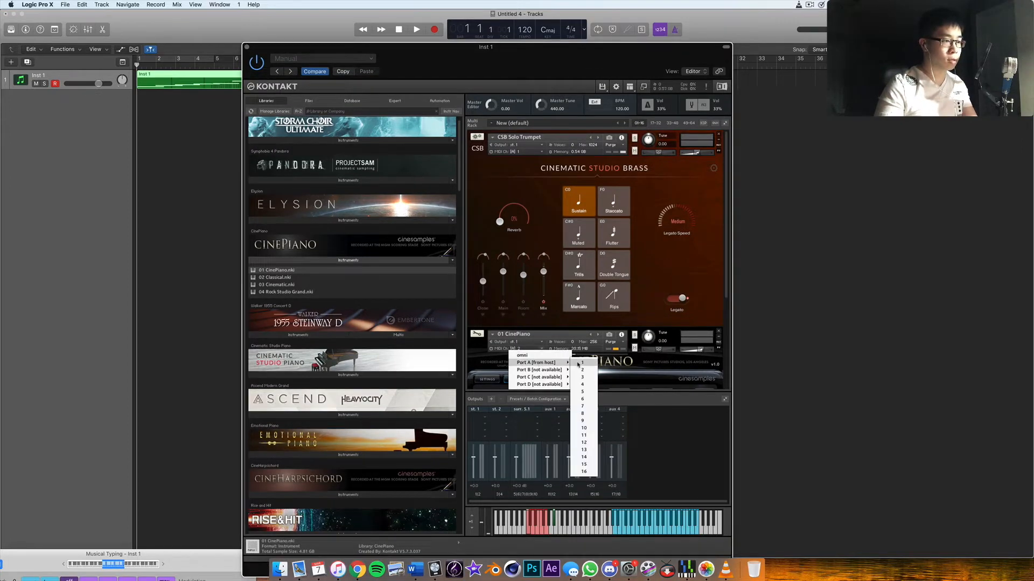
pyautogui.click(580, 363)
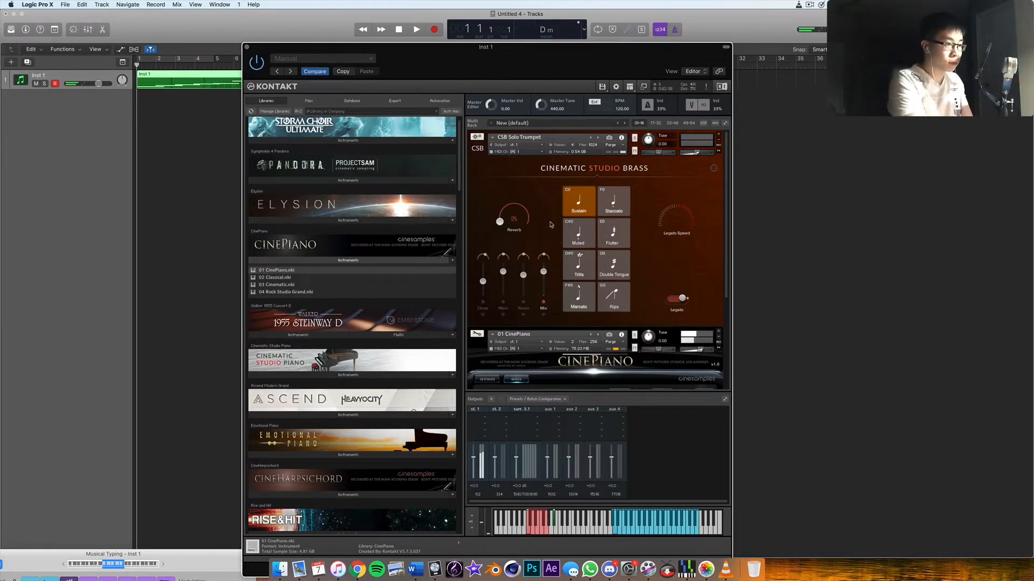
pyautogui.press('space')
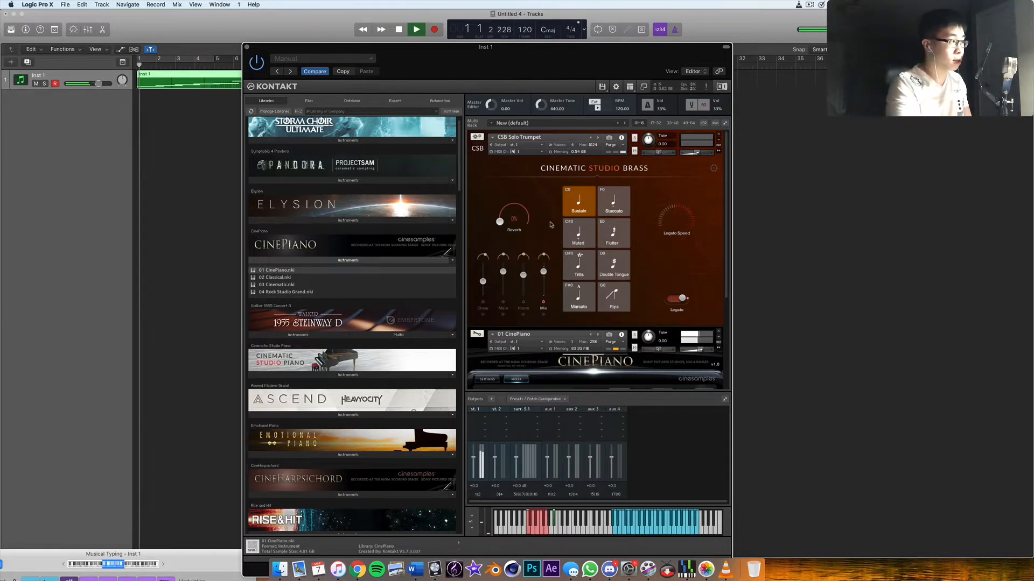
pyautogui.press('space')
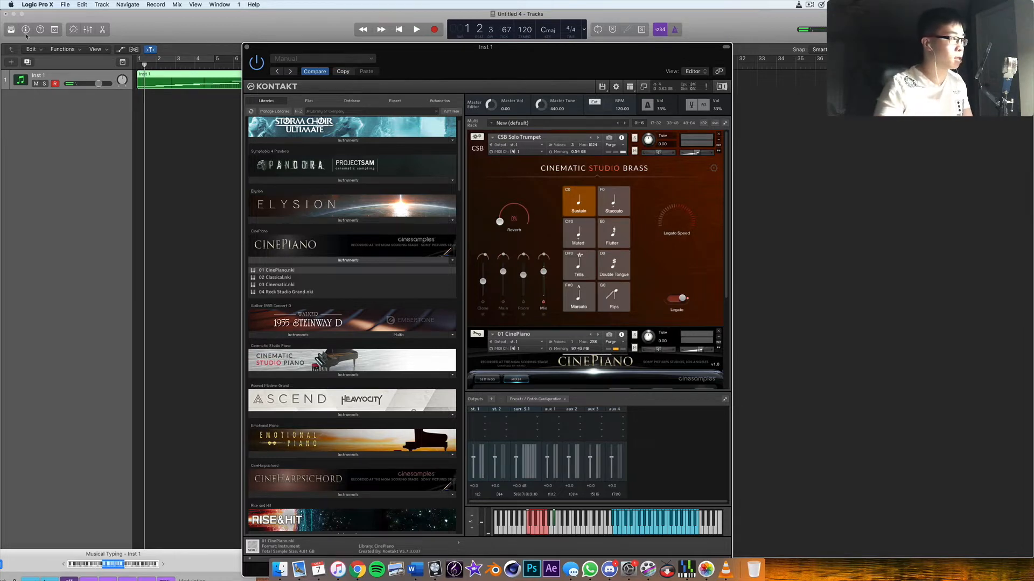
# - Set the CinePiano's MIDI channel to Port A channel 2
pyautogui.click(530, 349)
pyautogui.moveTo(546, 366)
pyautogui.click(581, 369)
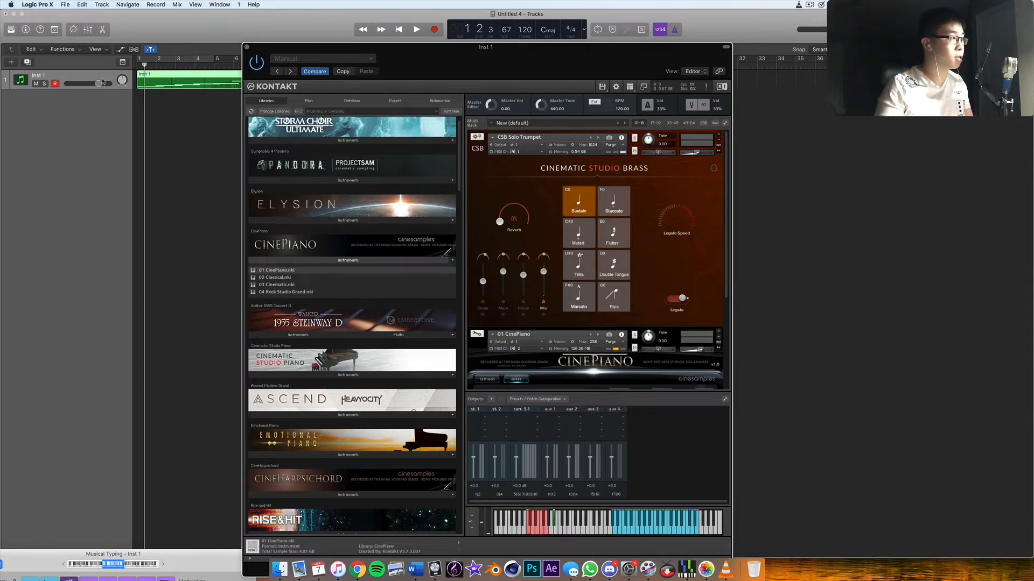
# - Add an aux track below Inst 1 and show the Modulation controller lane of the recorded region in the Piano Roll
pyautogui.click(88, 30)
pyautogui.moveTo(685, 52); pyautogui.dragTo(52, 223)
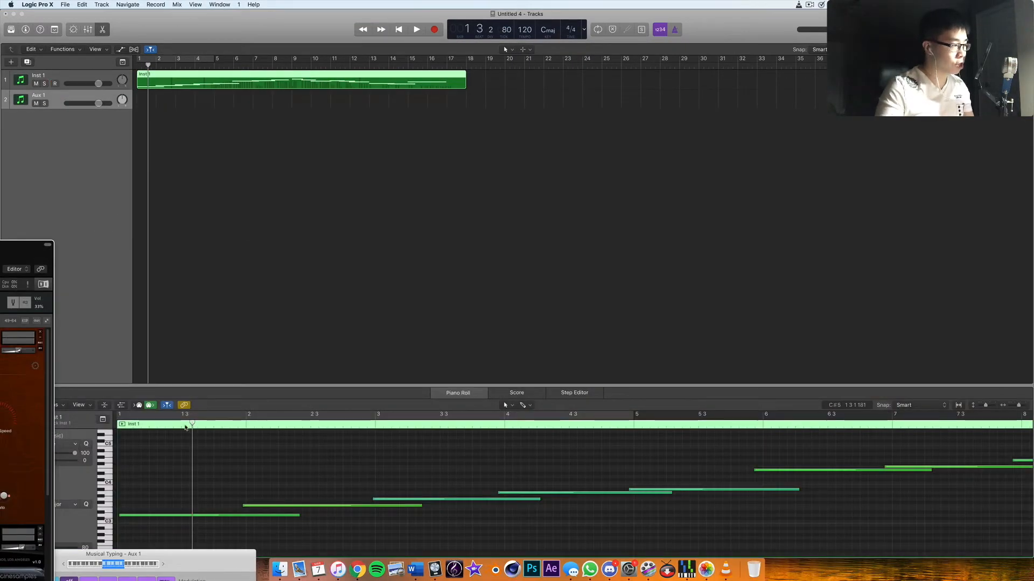
pyautogui.click(122, 406)
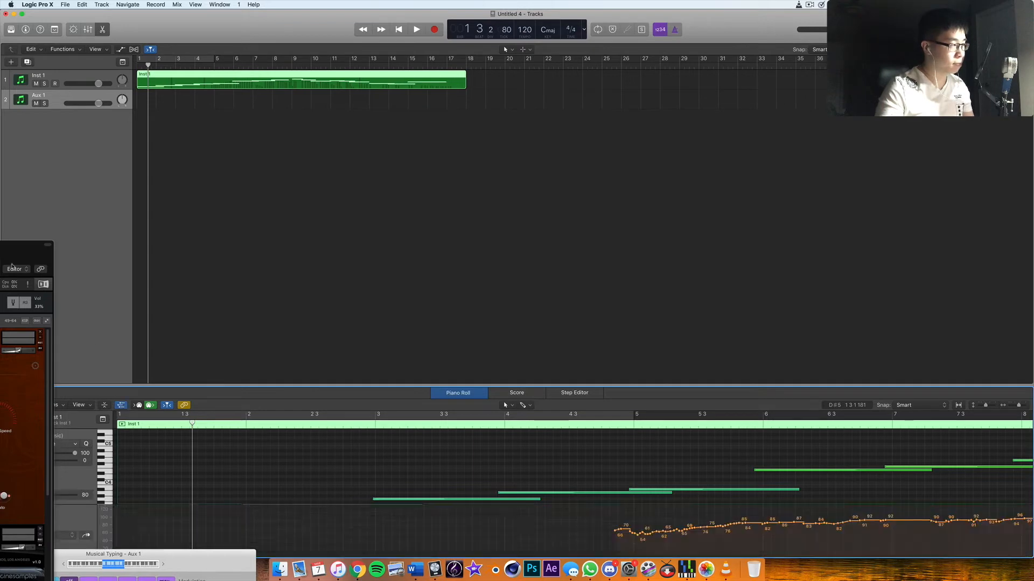
# - Replace the modulation points before bar 5 with a straight ramp rising from the start of bar 1
pyautogui.moveTo(14, 250); pyautogui.dragTo(349, 205)
pyautogui.moveTo(300, 228); pyautogui.dragTo(11, 381)
pyautogui.scroll(-3, 646, 473)
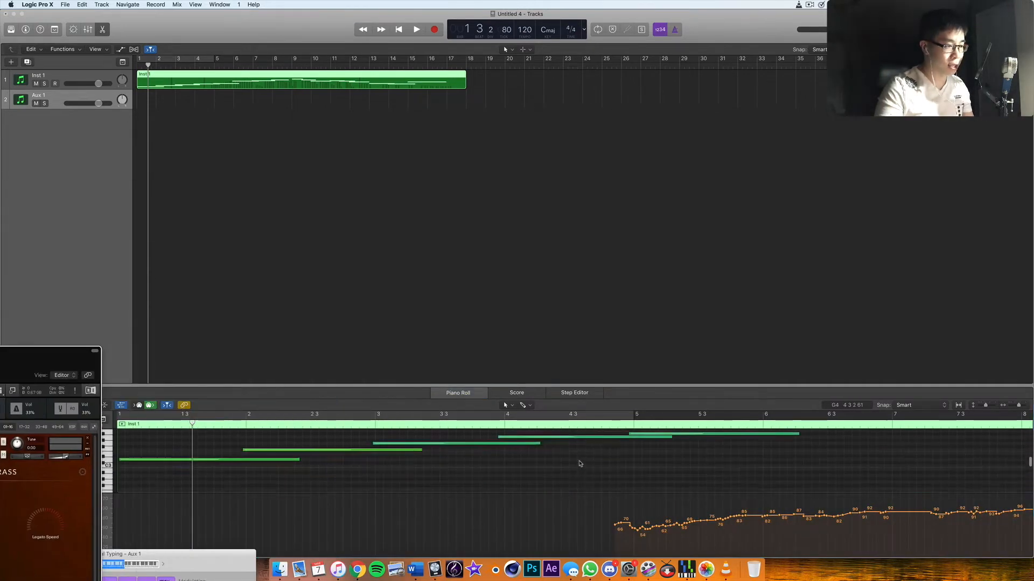
pyautogui.moveTo(643, 533)
pyautogui.mouseDown()
pyautogui.moveTo(132, 539)
pyautogui.moveTo(116, 552)
pyautogui.mouseUp()
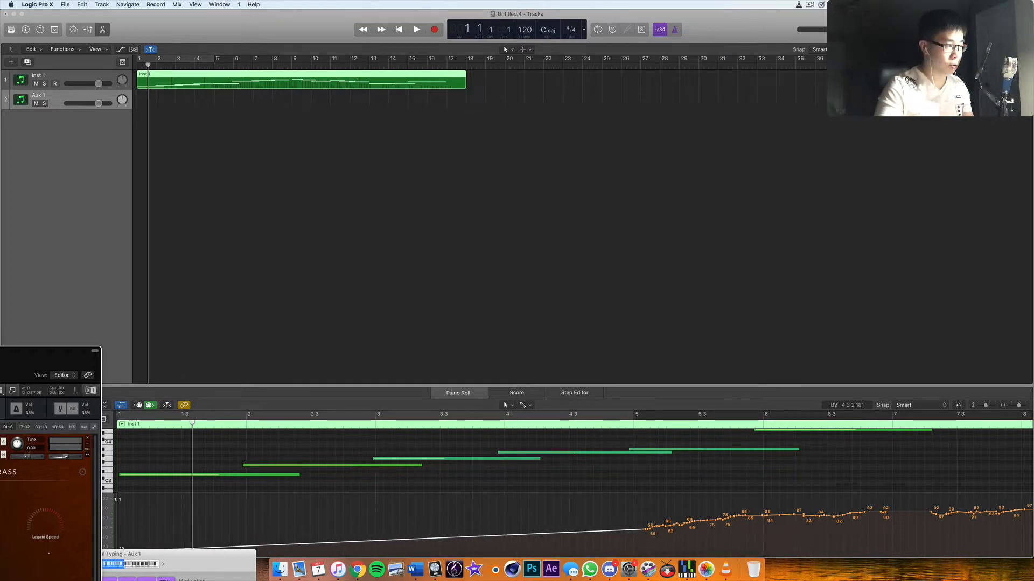
pyautogui.click(168, 482)
# - Play the edited region from the start and bring the whole Kontakt window back into view
pyautogui.press('Return')
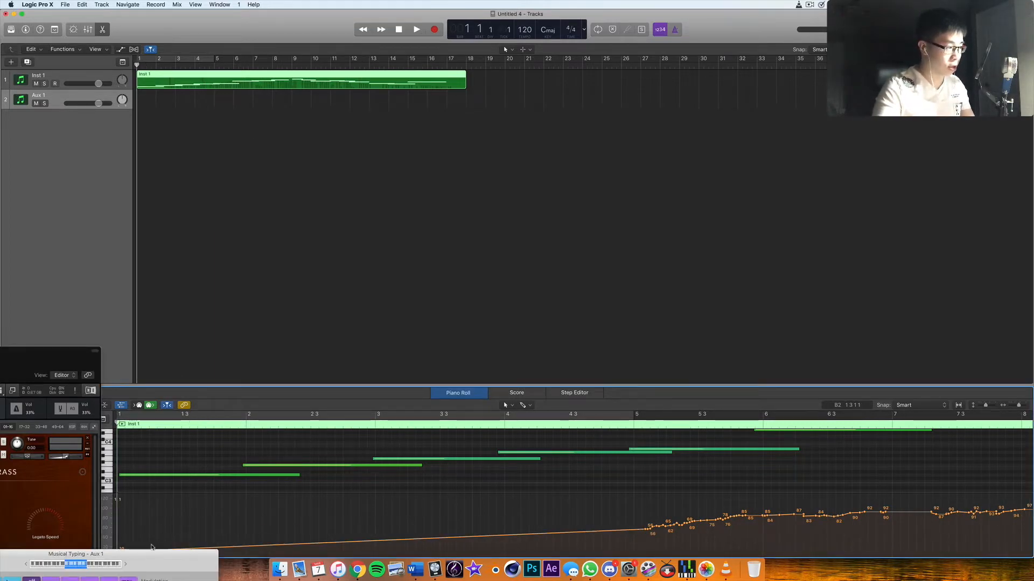
pyautogui.press('space')
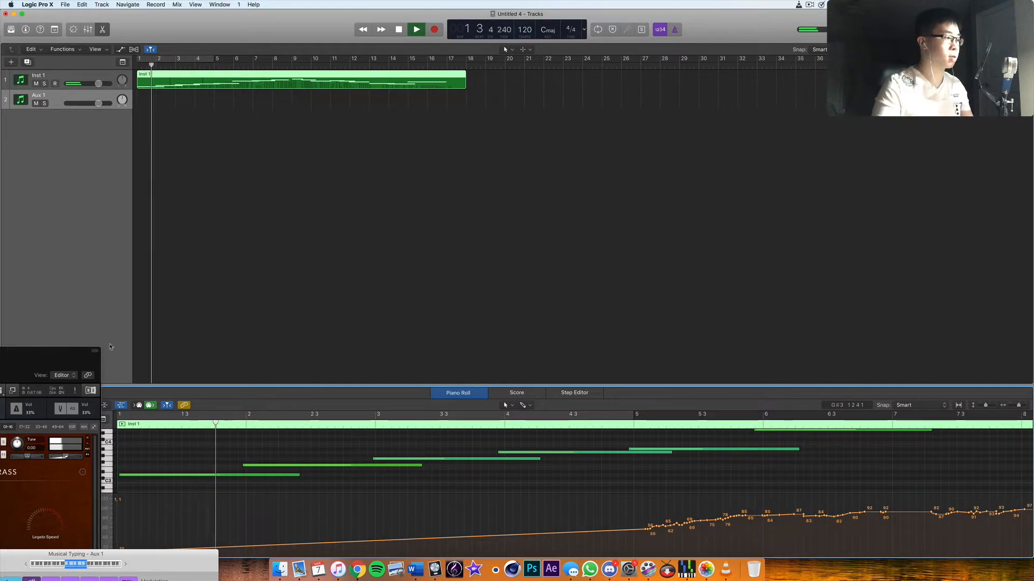
pyautogui.moveTo(59, 364); pyautogui.dragTo(768, 69)
pyautogui.moveTo(671, 81); pyautogui.dragTo(577, 60)
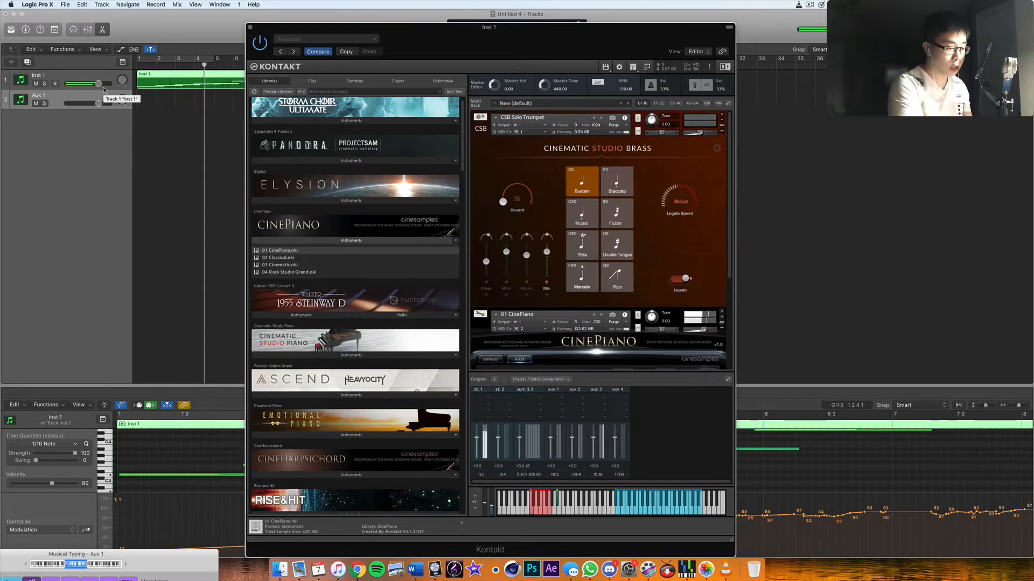
# - Replay the opening four bars of the recording several times from the start to listen to the trumpet line
pyautogui.press('Return')
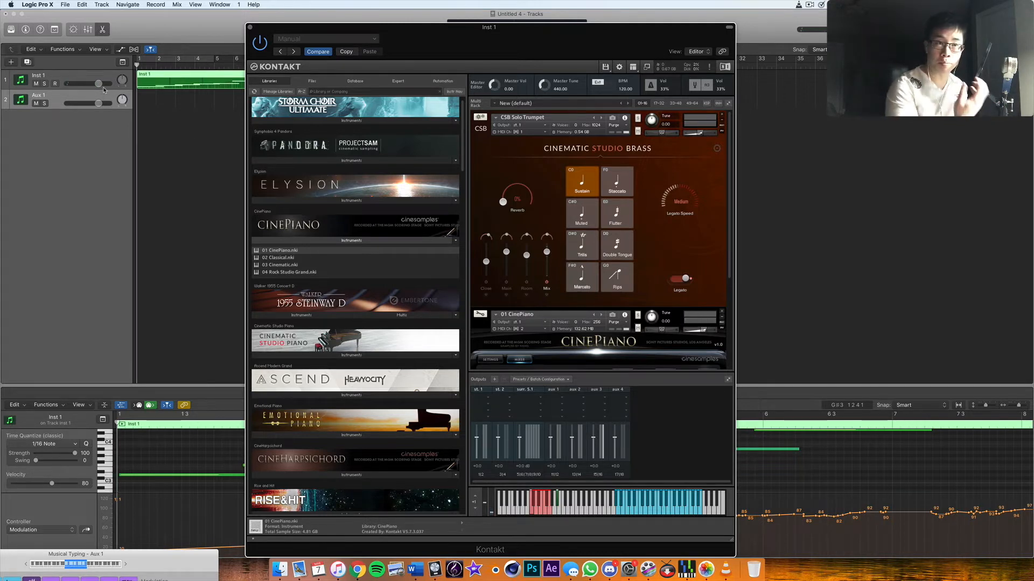
pyautogui.press('space')
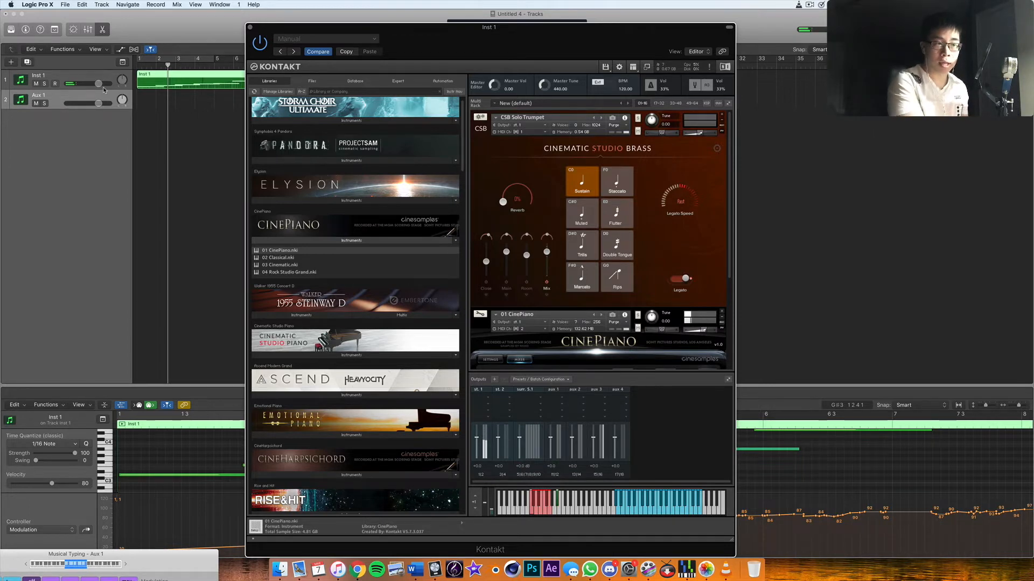
pyautogui.press('Return')
pyautogui.press('space')
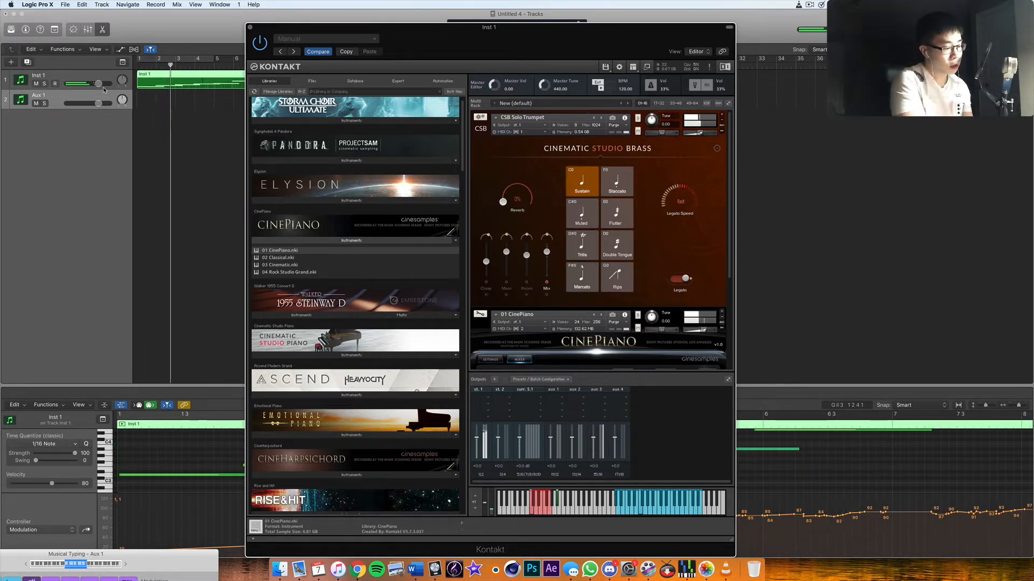
pyautogui.press('Return')
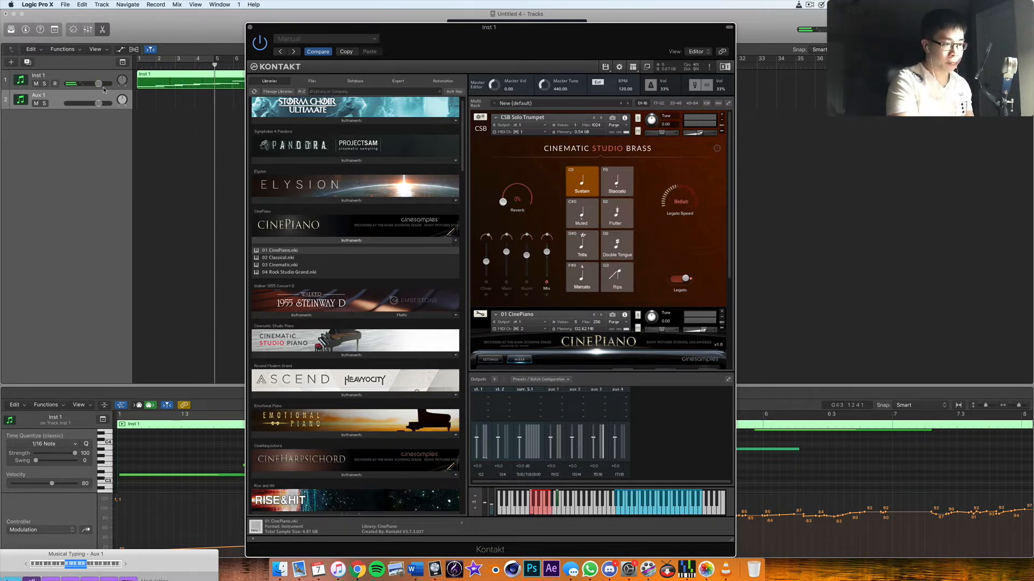
pyautogui.press('Return')
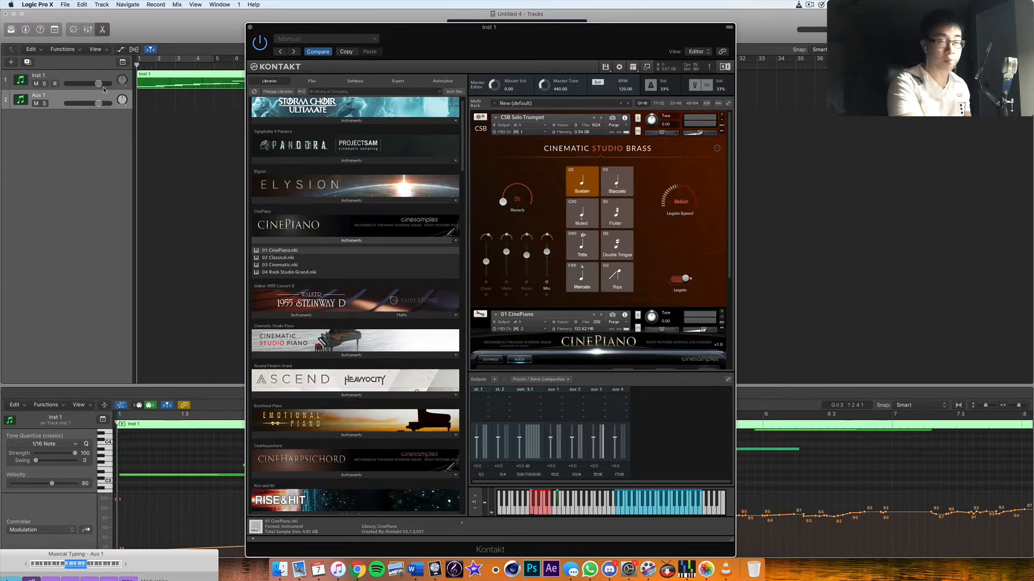
pyautogui.press('space')
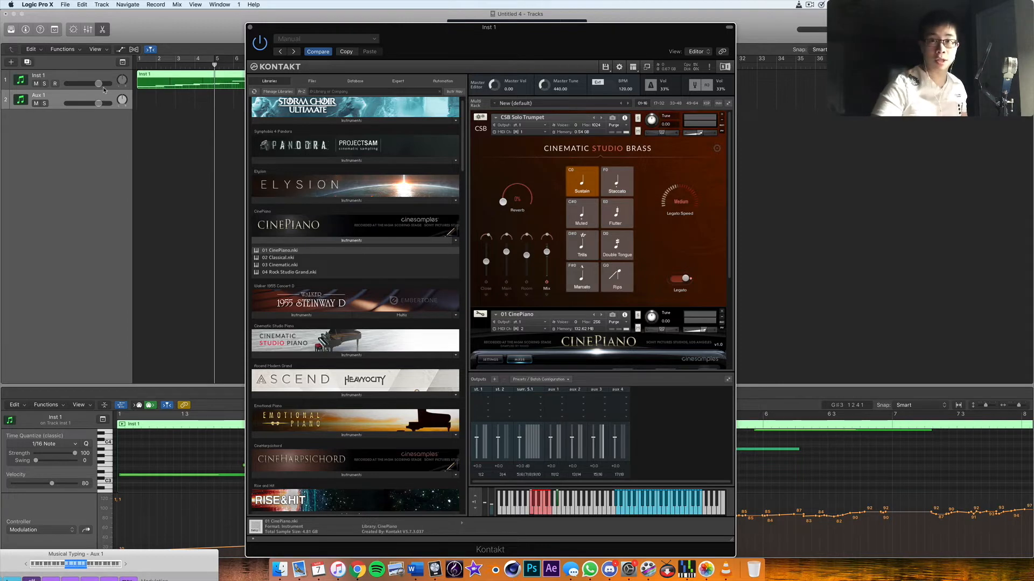
pyautogui.press('Return')
pyautogui.press('space')
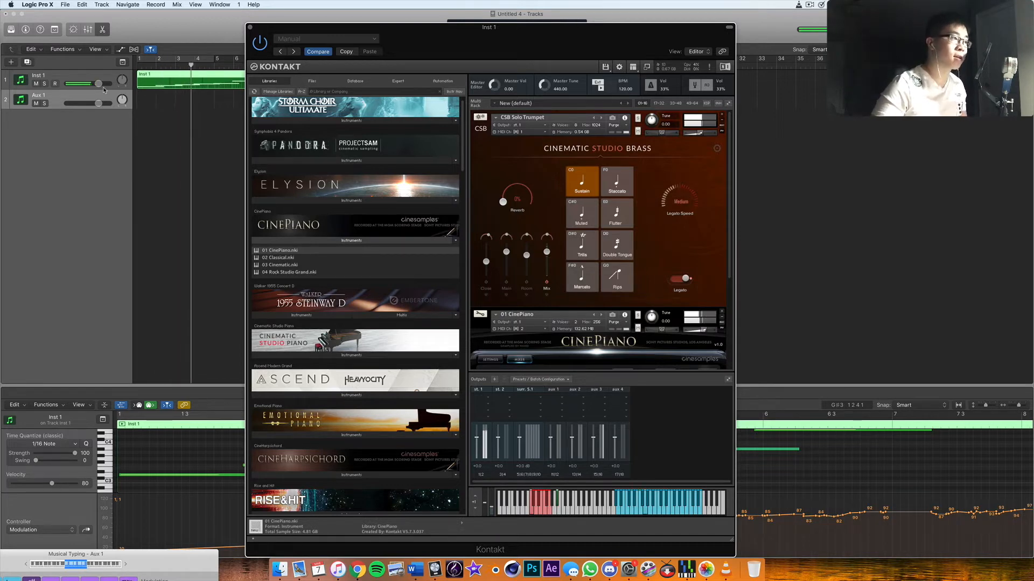
pyautogui.press('space')
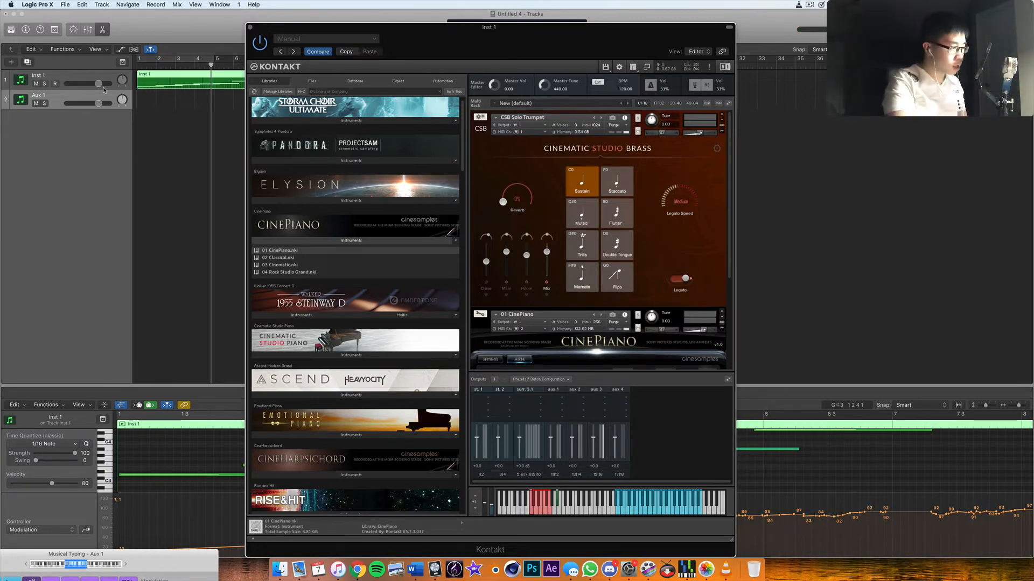
pyautogui.press('space')
pyautogui.press('Return')
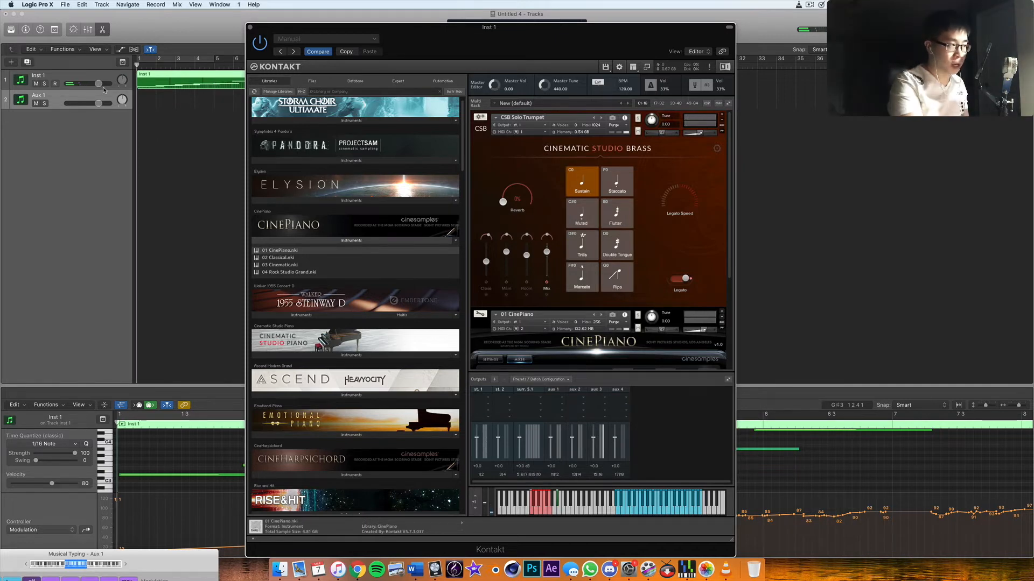
pyautogui.press('space')
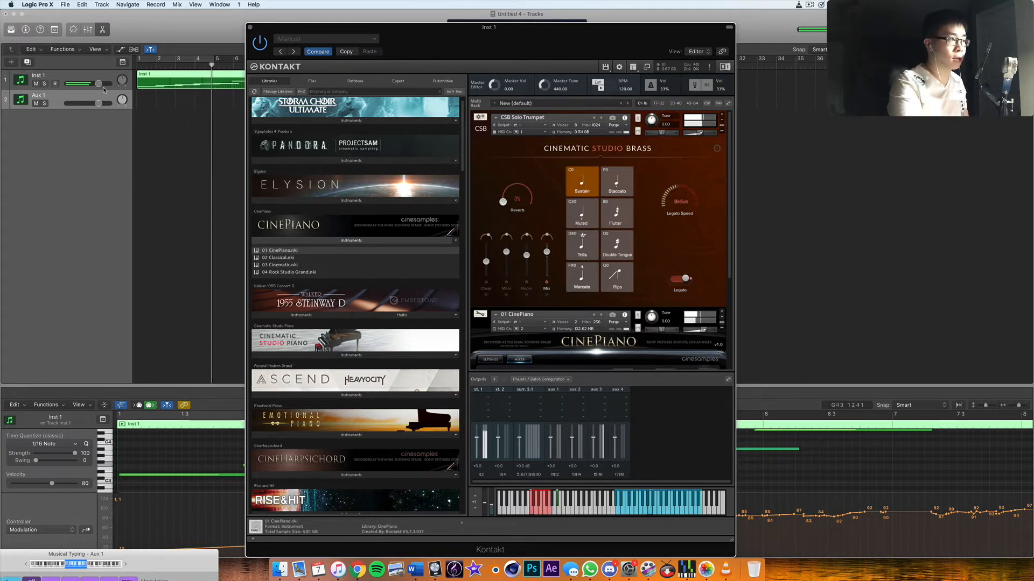
pyautogui.press('space')
pyautogui.press('Return')
pyautogui.press('space')
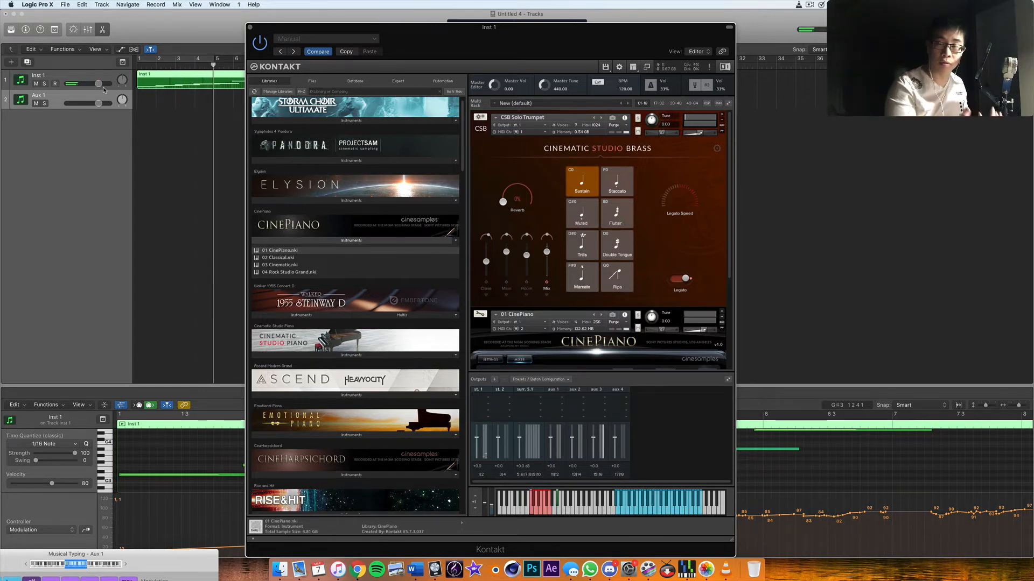
pyautogui.press('space')
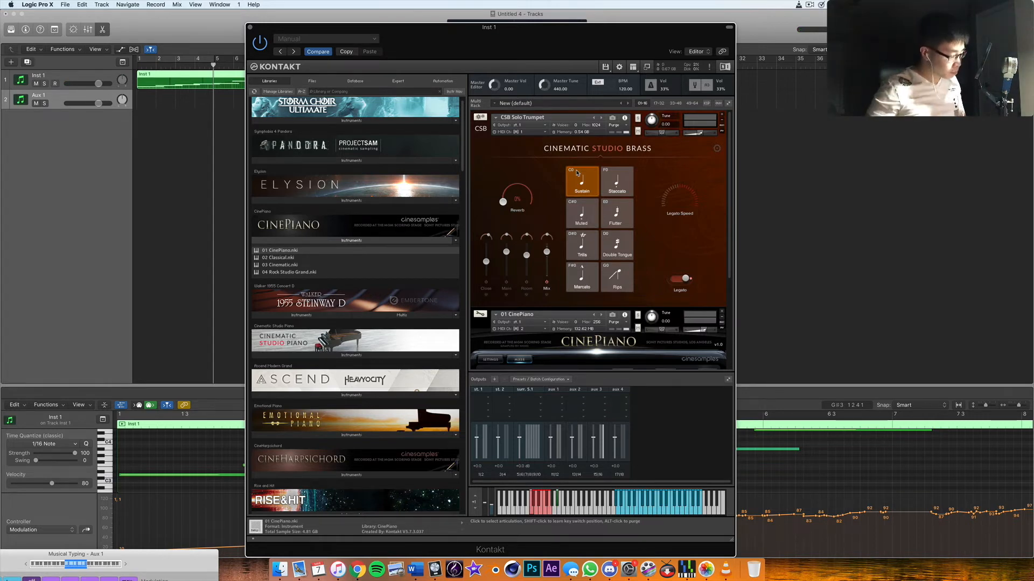
# - Record a bass line on the Aux 1 track from bar 1 to about bar 17 while Inst 1 plays
pyautogui.press('Return')
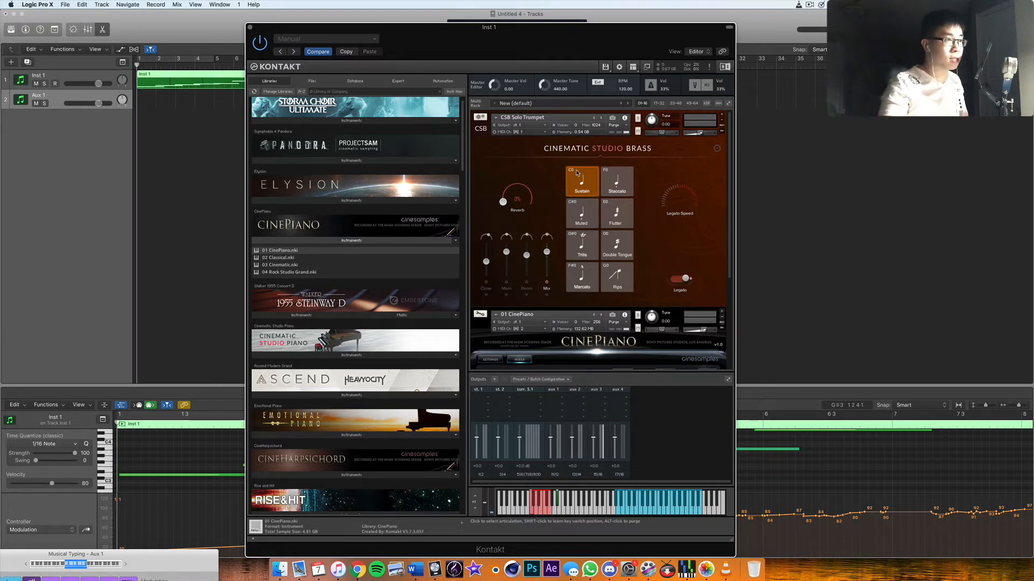
pyautogui.moveTo(554, 53); pyautogui.dragTo(551, 196)
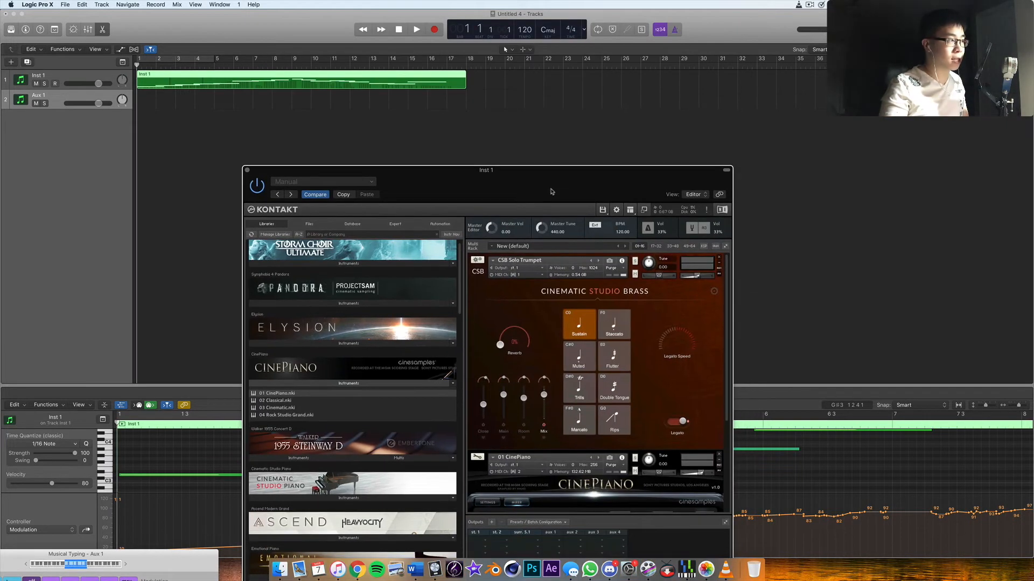
pyautogui.click(438, 30)
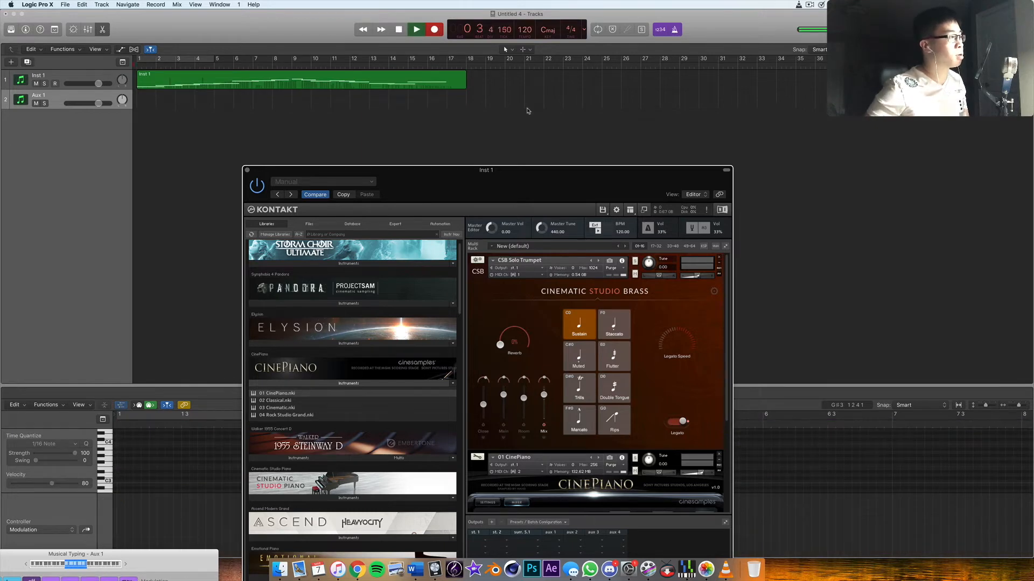
pyautogui.press('s')
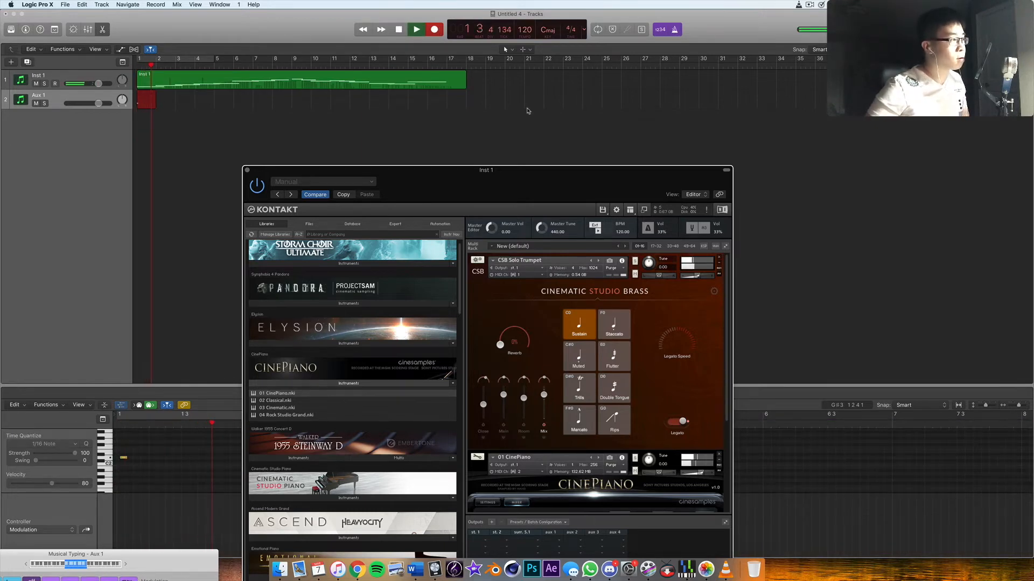
pyautogui.press('u')
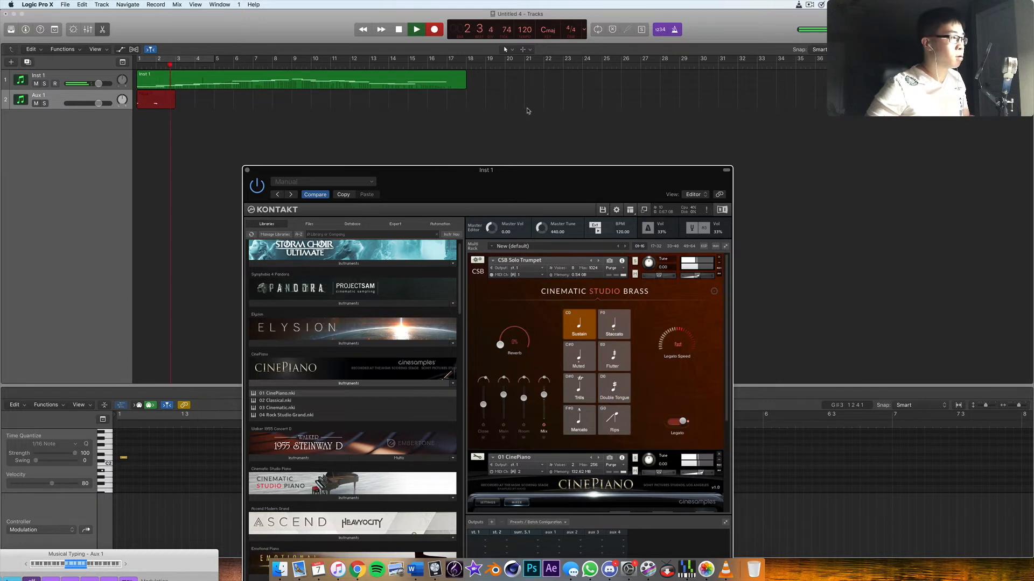
pyautogui.press('h')
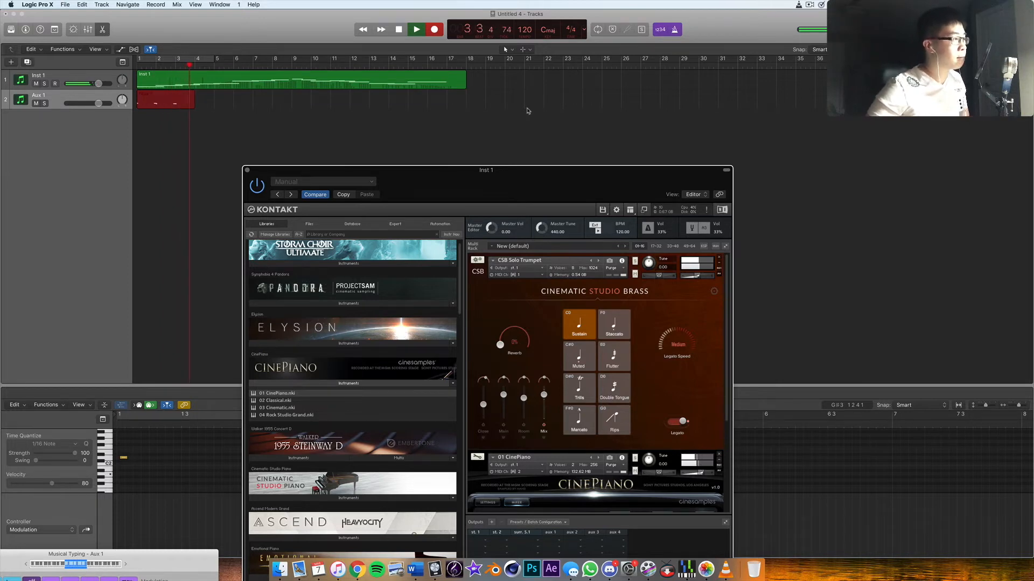
pyautogui.press('g')
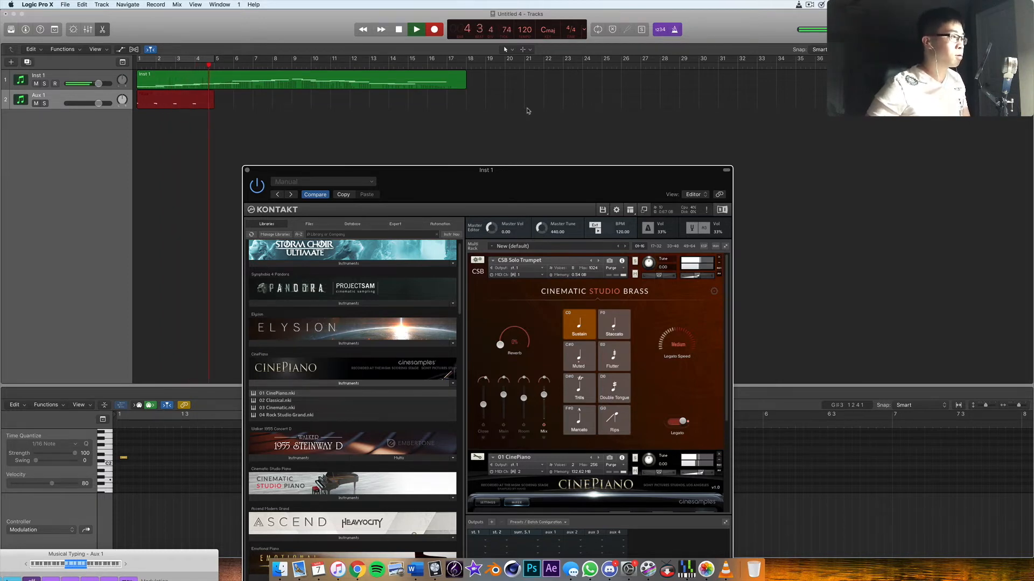
pyautogui.press('f')
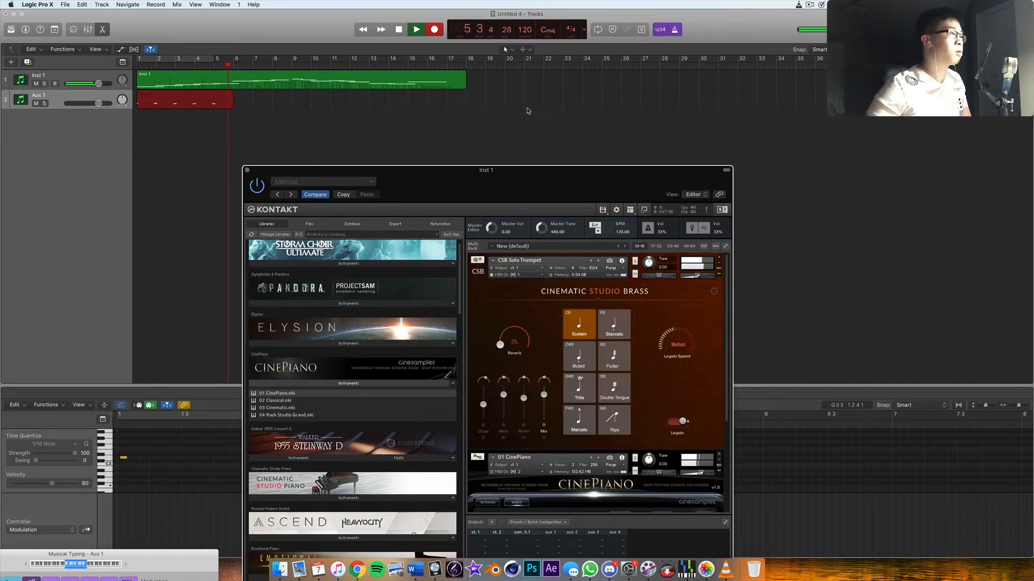
pyautogui.press('d')
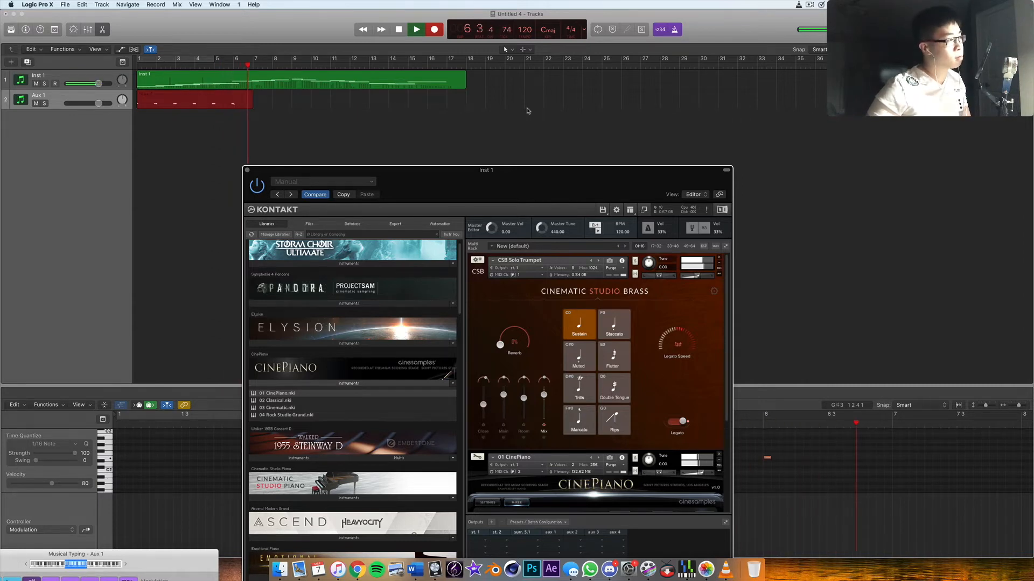
pyautogui.press('f')
pyautogui.press('d')
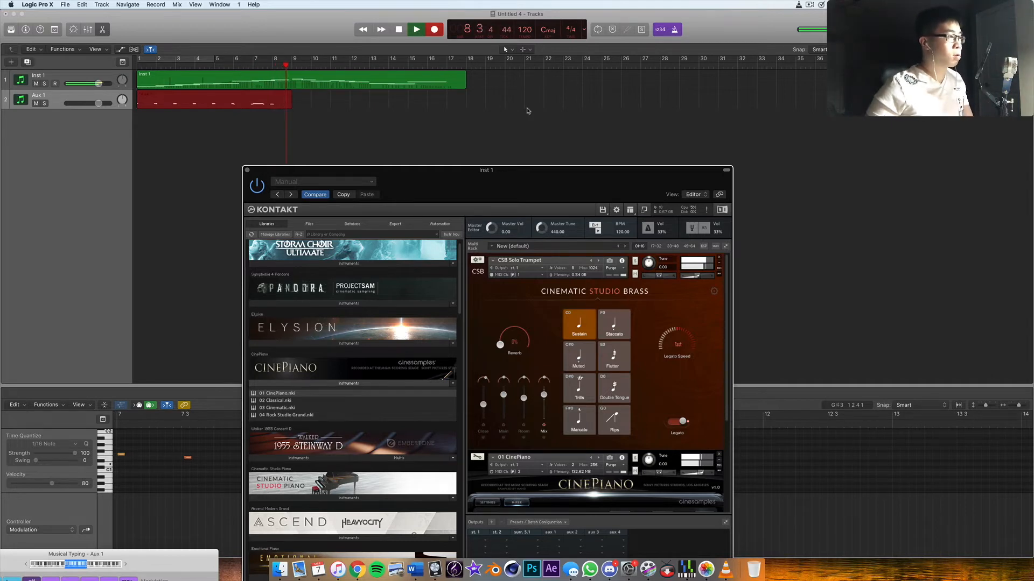
pyautogui.press('h')
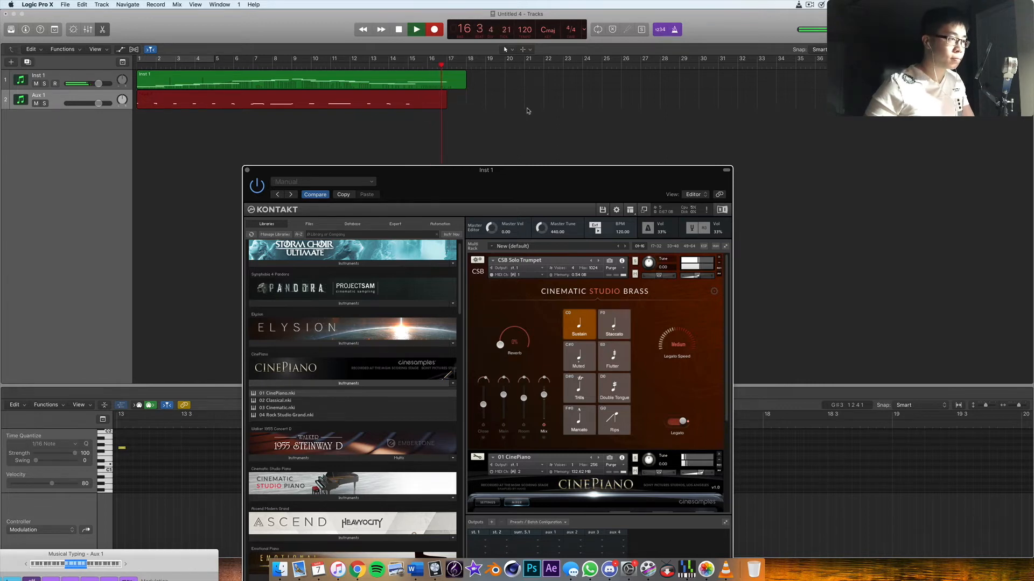
pyautogui.press('space')
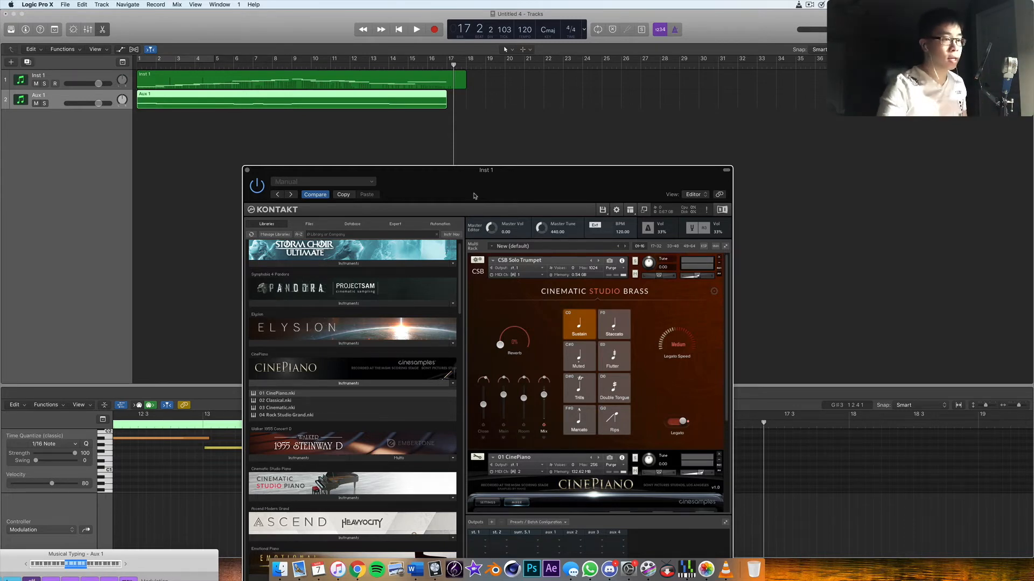
# - Move the Kontakt window away from the tracks and play both parts from bar 5 into bar 8
pyautogui.moveTo(505, 182); pyautogui.dragTo(459, 352)
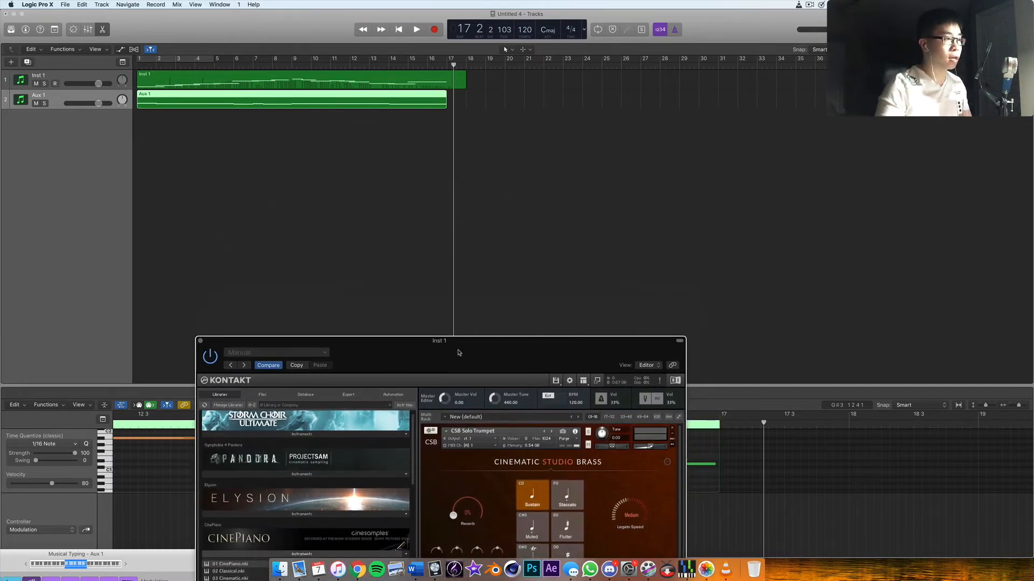
pyautogui.click(227, 68)
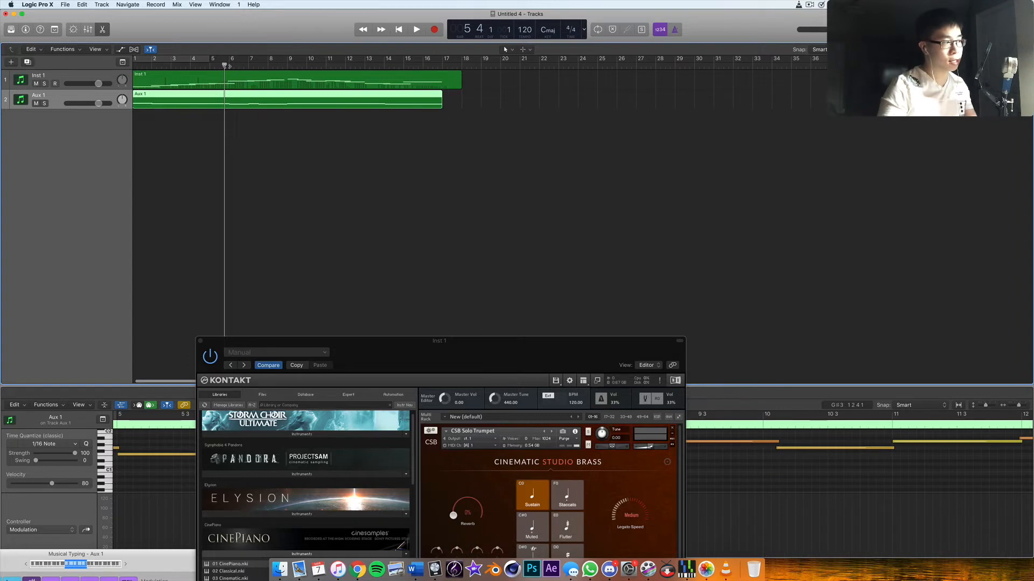
pyautogui.press('space')
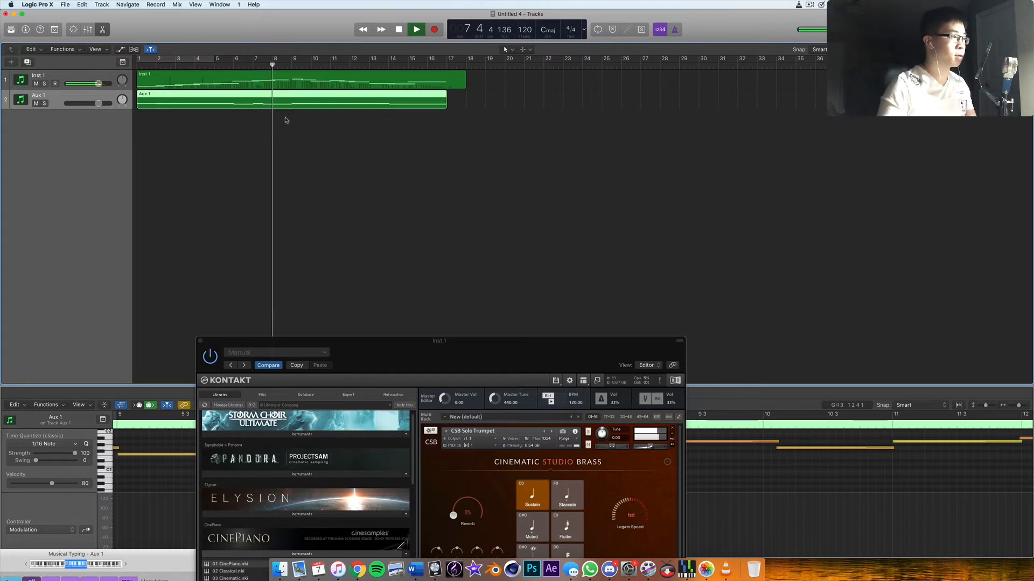
pyautogui.press('space')
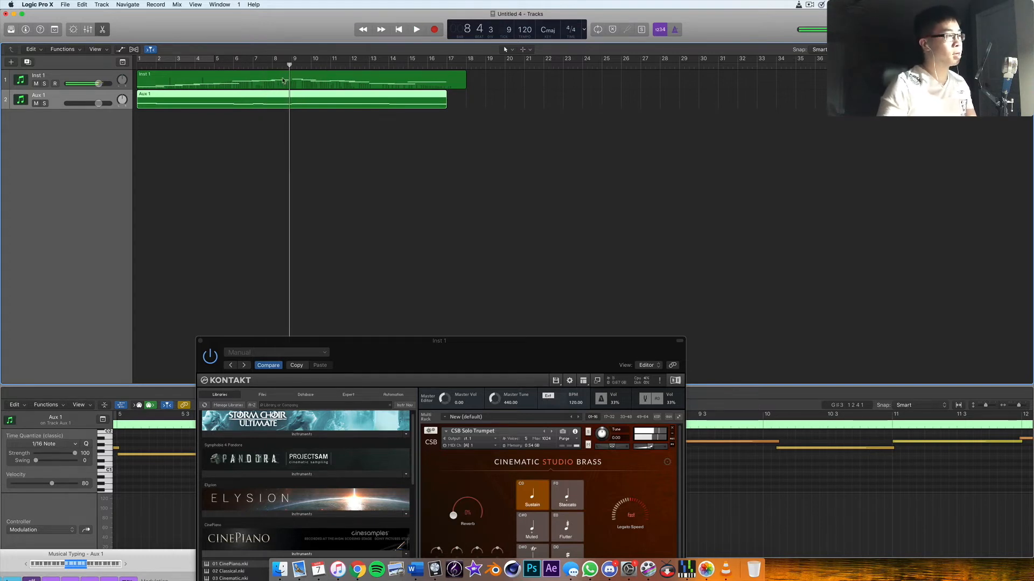
# - Close the Kontakt window and audition the bar 8 notes of the Inst 1 and Aux 1 regions in the Piano Roll
pyautogui.press('super+w')
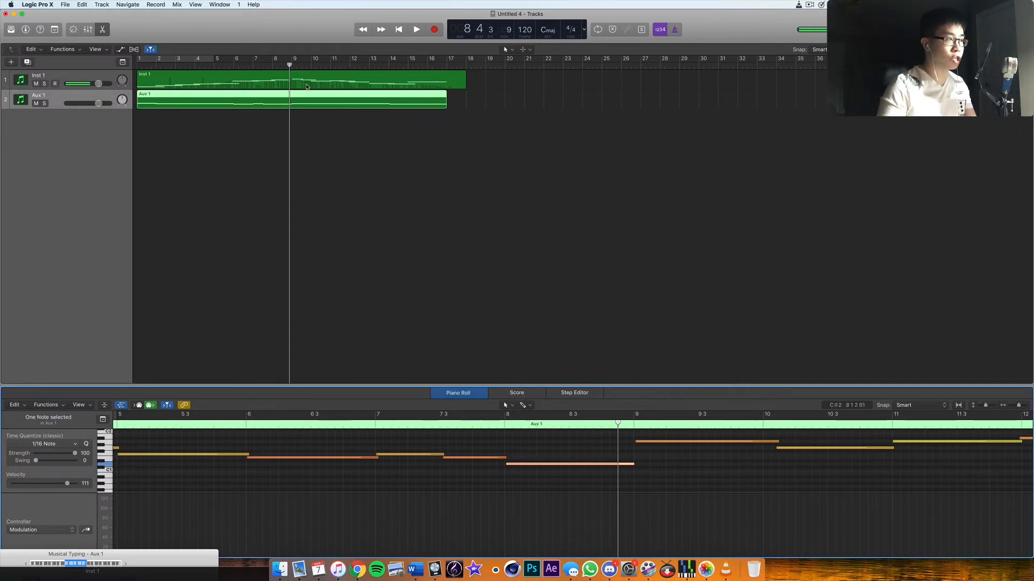
pyautogui.click(307, 86)
pyautogui.click(554, 441)
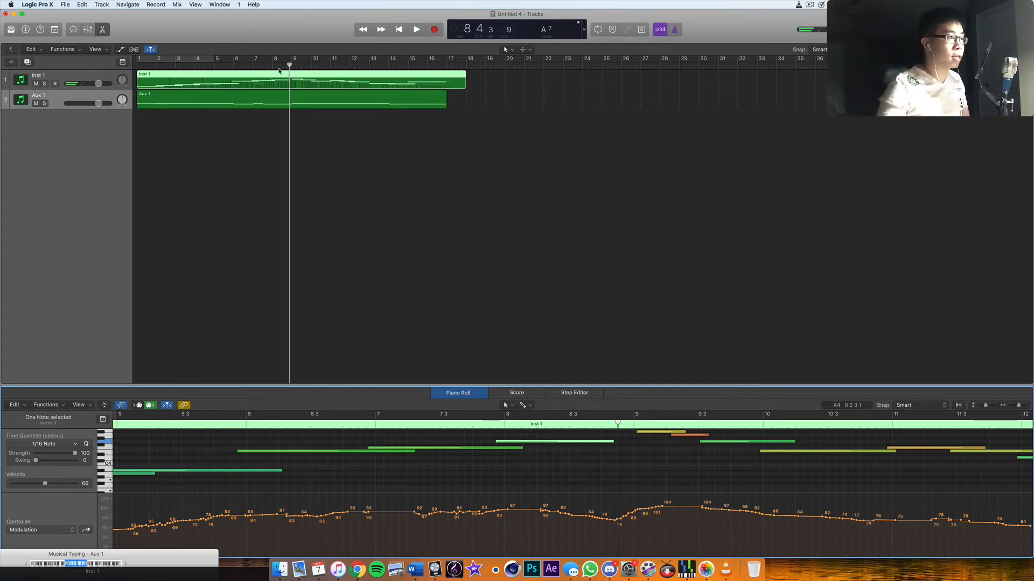
pyautogui.click(283, 95)
pyautogui.click(554, 452)
pyautogui.click(551, 474)
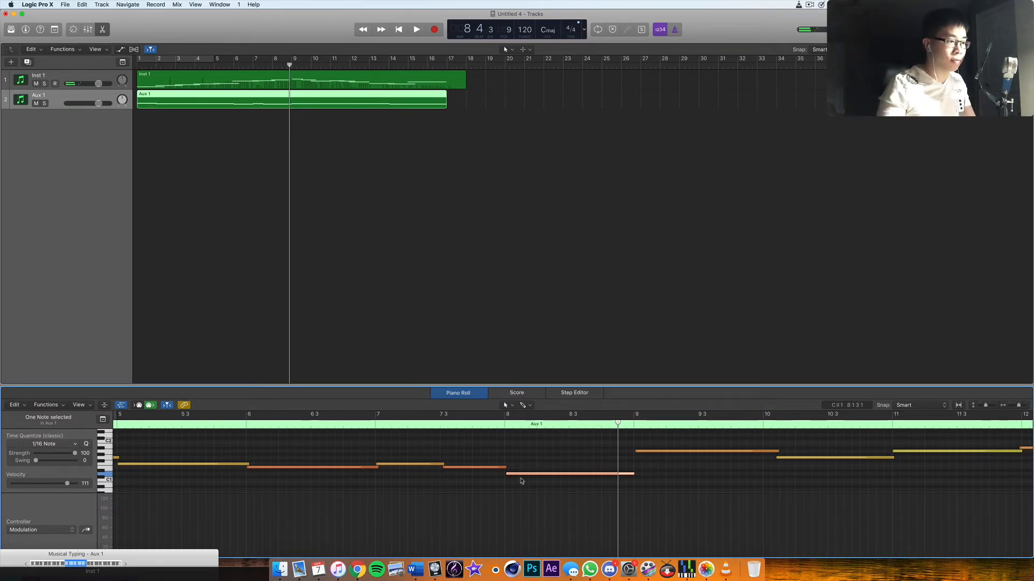
# - Try raising the Aux 1 note in bar 8 to the pitch of the bar 9 note, and play the passage
pyautogui.moveTo(515, 473); pyautogui.dragTo(514, 454)
pyautogui.click(352, 424)
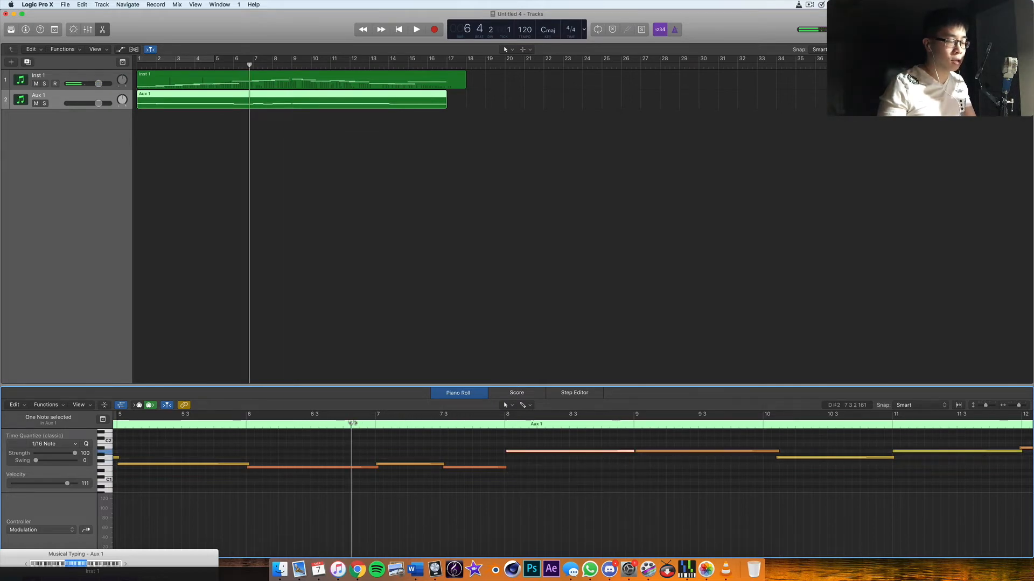
pyautogui.press('space')
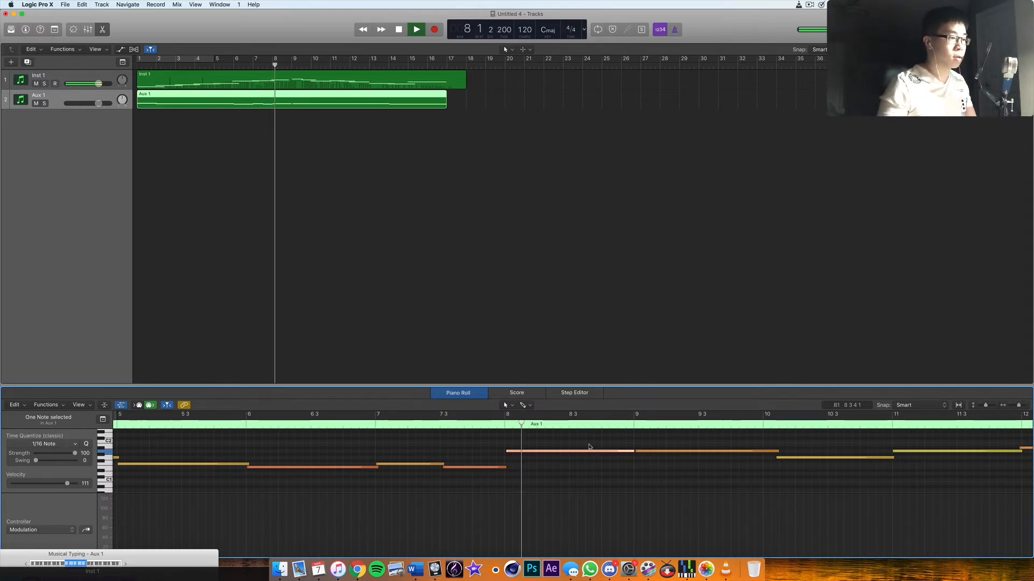
pyautogui.press('space')
pyautogui.click(231, 424)
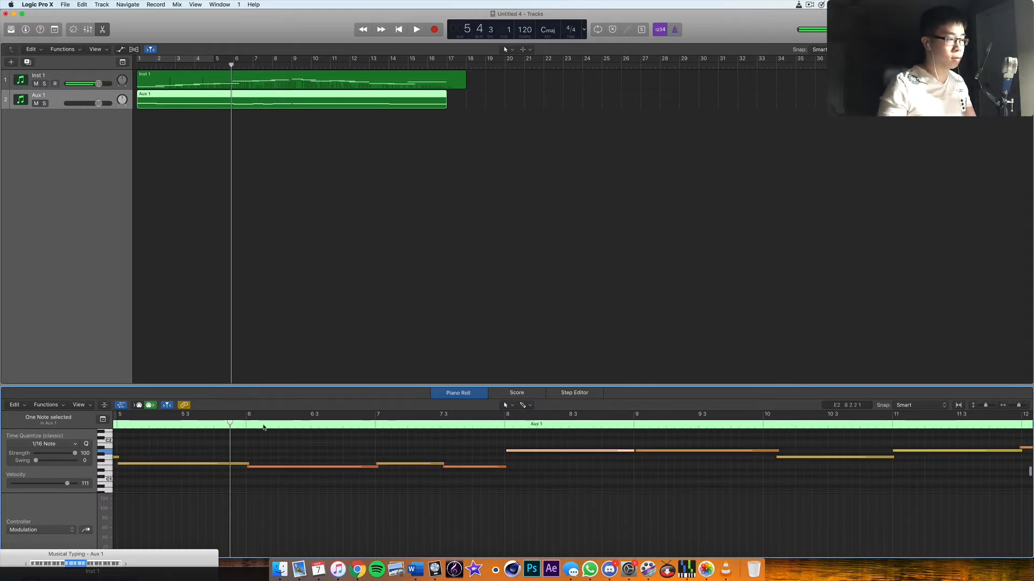
pyautogui.press('space')
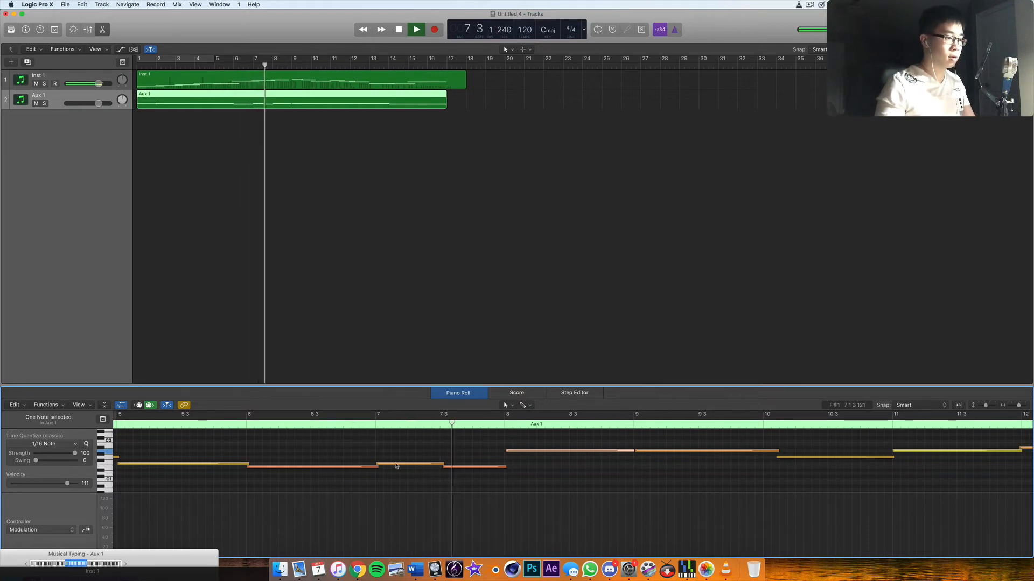
pyautogui.press('space')
# - Lower the Aux 1 note at the start of bar 7 below its neighbouring notes and play from bar 5 into bar 9
pyautogui.moveTo(406, 465); pyautogui.dragTo(405, 476)
pyautogui.click(235, 429)
pyautogui.scroll(-1, 235, 429)
pyautogui.click(235, 428)
pyautogui.press('space')
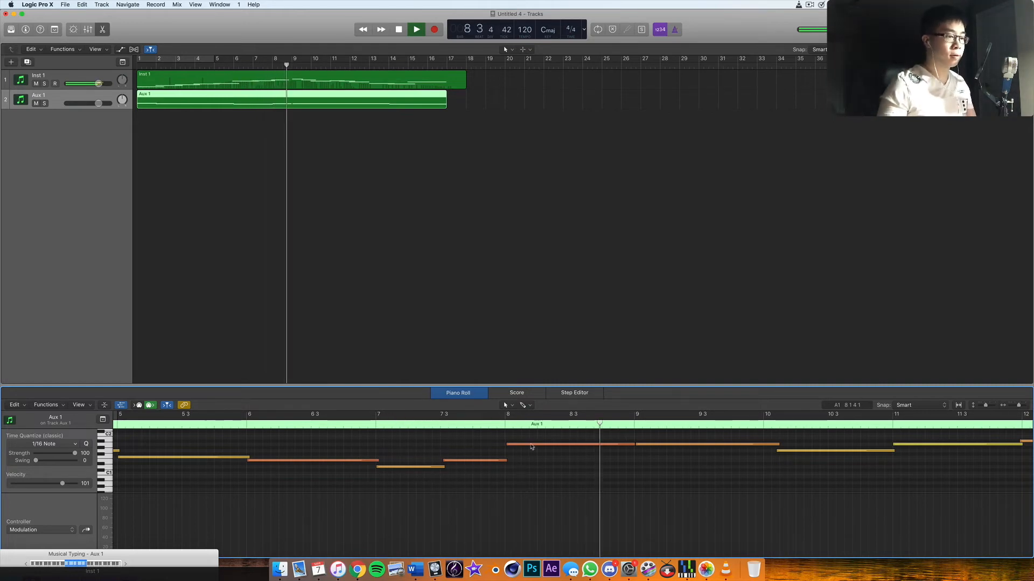
pyautogui.press('space')
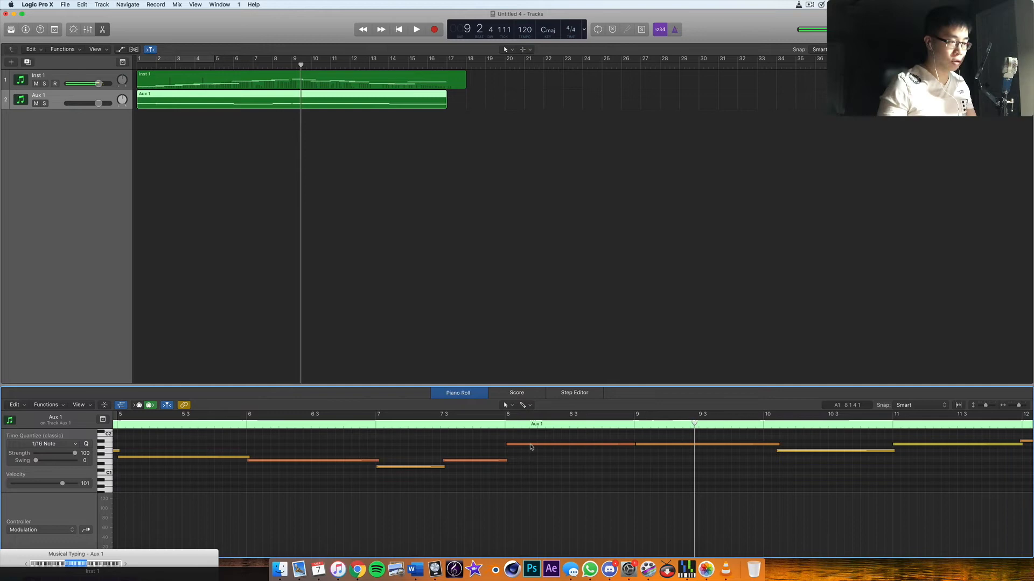
# - Lower the Aux 1 note in bar 8 to the pitch of the bar 5 note, shorten it to half a bar and play it
pyautogui.moveTo(530, 447); pyautogui.dragTo(530, 459)
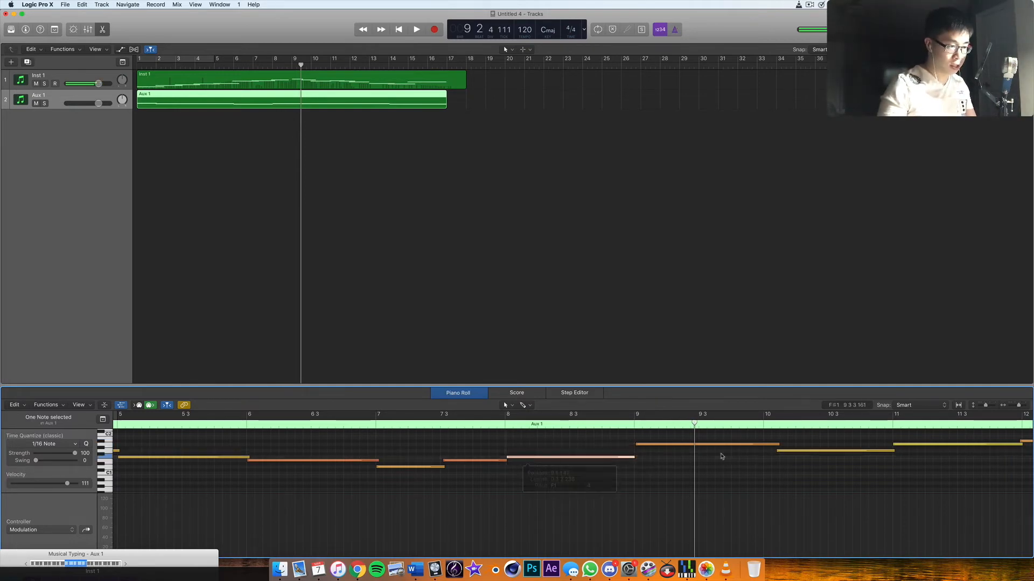
pyautogui.moveTo(634, 458); pyautogui.dragTo(564, 472)
pyautogui.press('space')
pyautogui.doubleClick(570, 424)
pyautogui.press('b')
pyautogui.press('space')
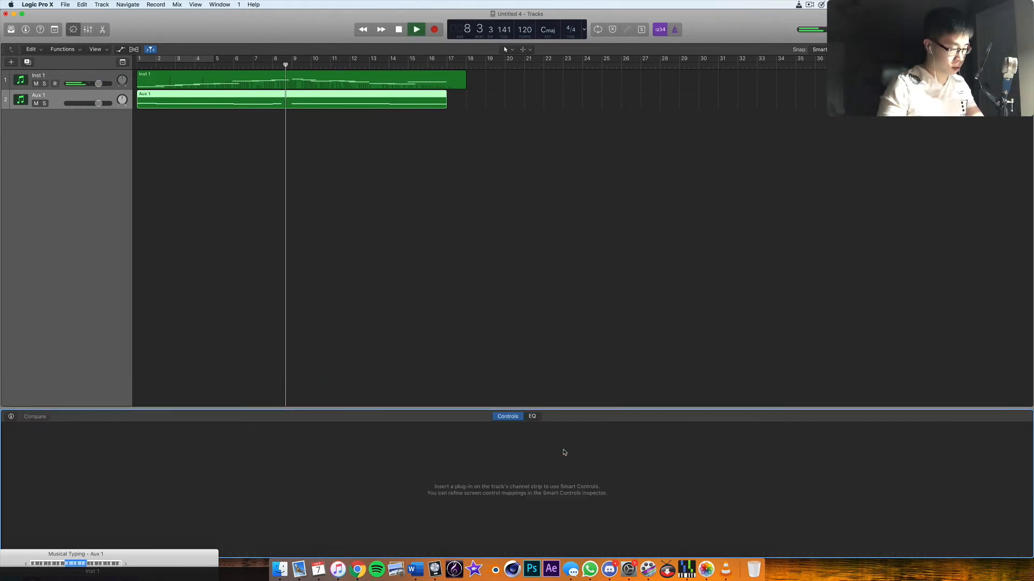
pyautogui.press('space')
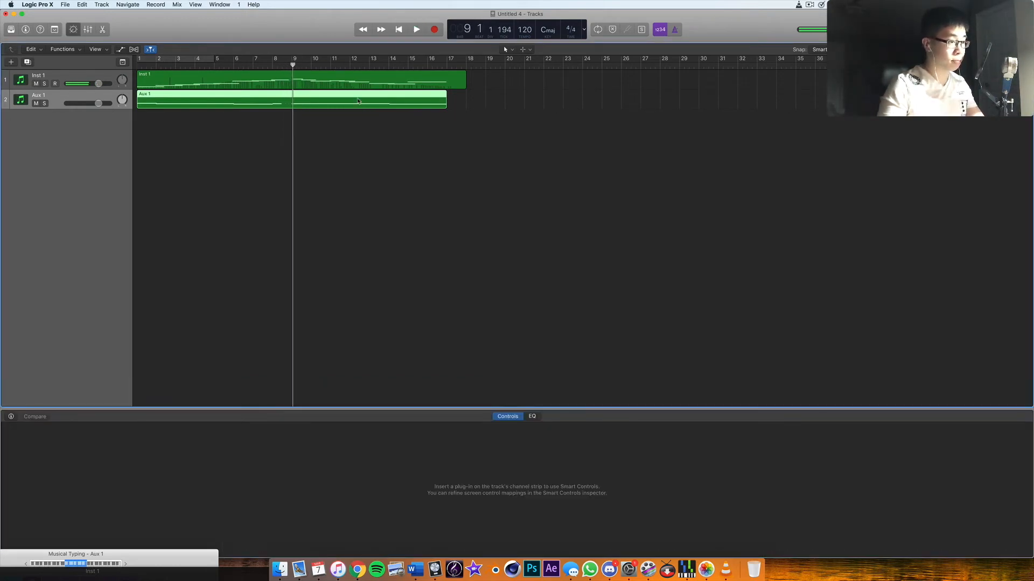
# - Paste a copy of the shortened Aux 1 note into the second half of bar 8 and play from bar 7 to bar 16
pyautogui.doubleClick(358, 101)
pyautogui.moveTo(538, 453); pyautogui.dragTo(583, 458)
pyautogui.click(569, 426)
pyautogui.press('super+v')
pyautogui.click(489, 425)
pyautogui.click(374, 426)
pyautogui.press('space')
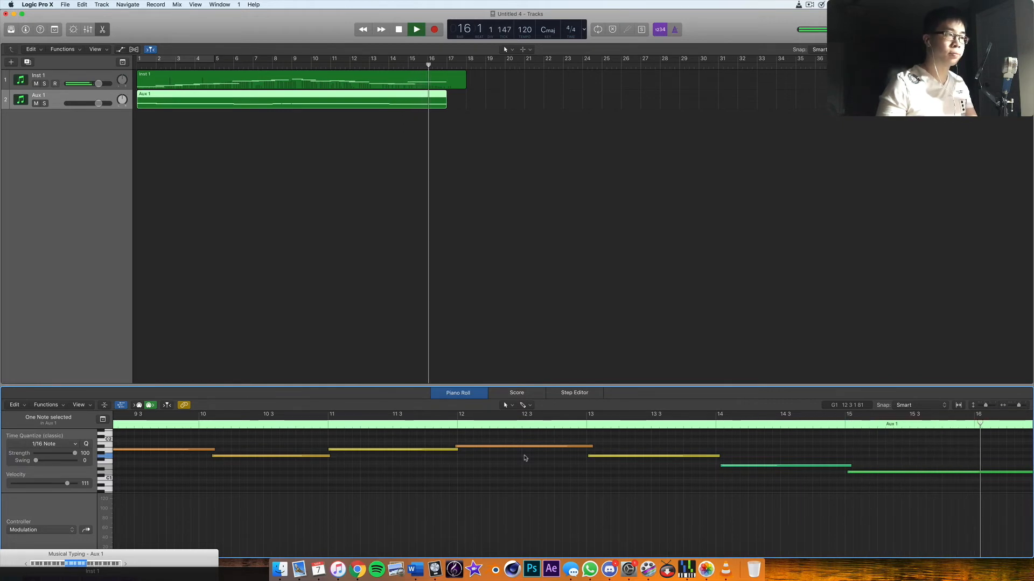
pyautogui.press('space')
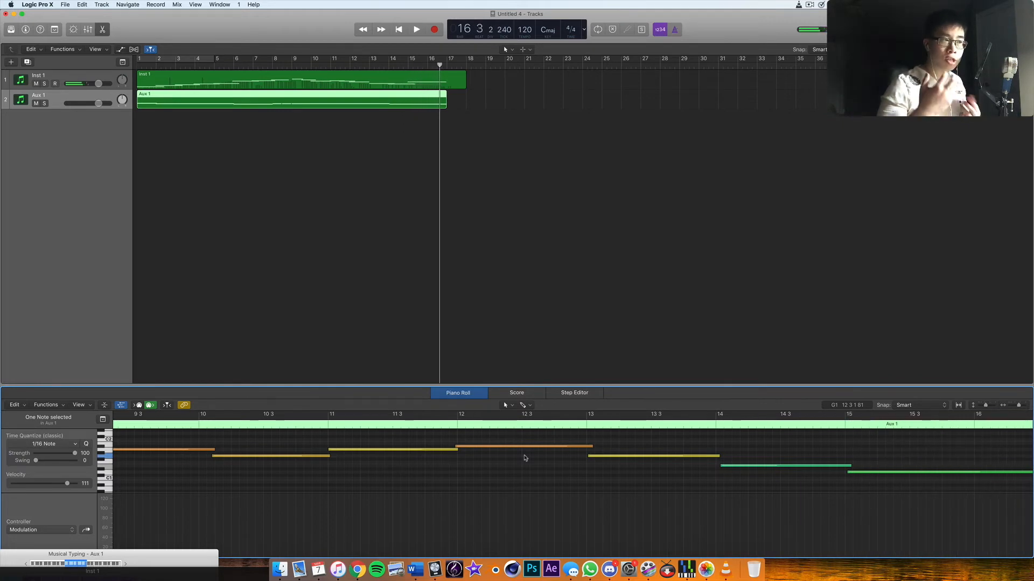